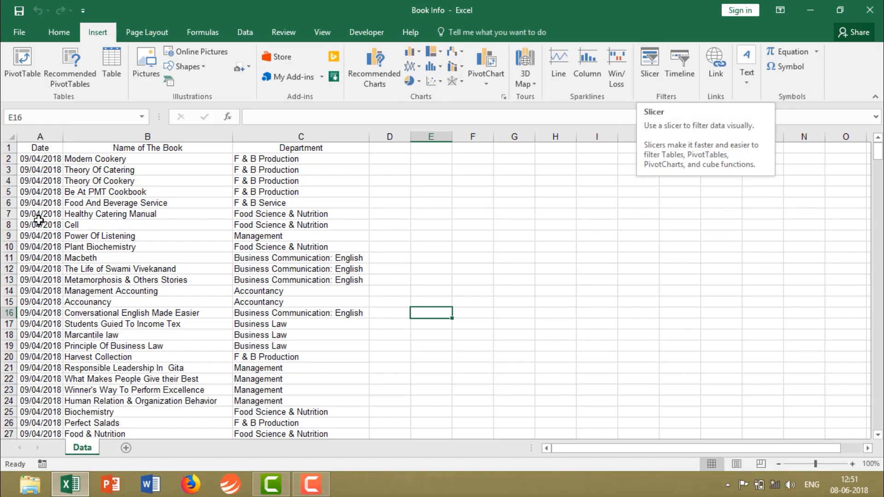
{"action": "left_click_drag", "start_coordinate": [36, 148], "coordinate": [317, 335]}
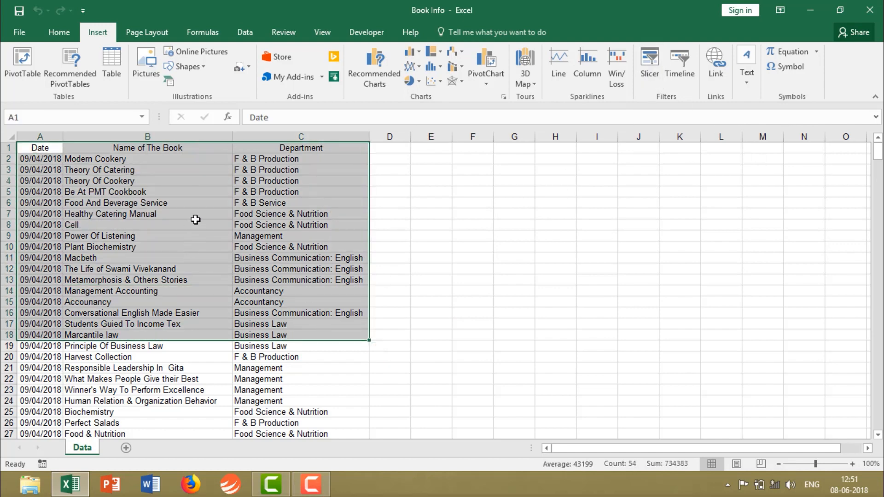
{"action": "left_click", "coordinate": [650, 63]}
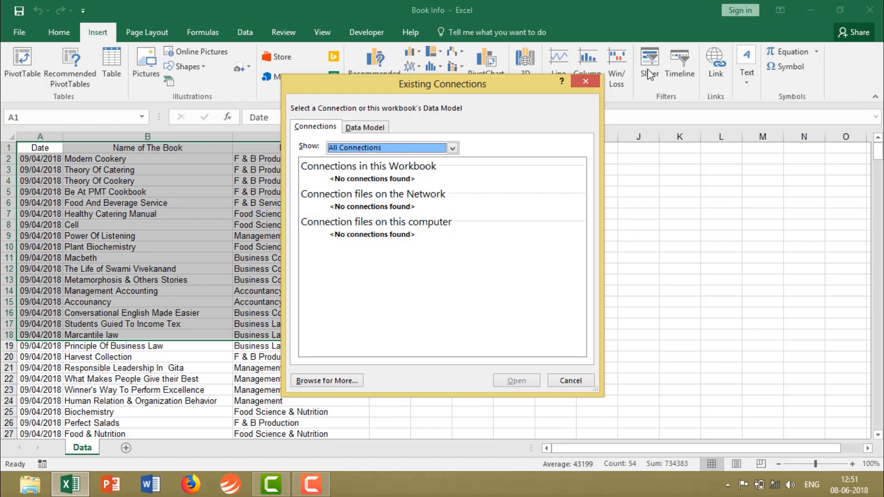
{"action": "left_click", "coordinate": [587, 83]}
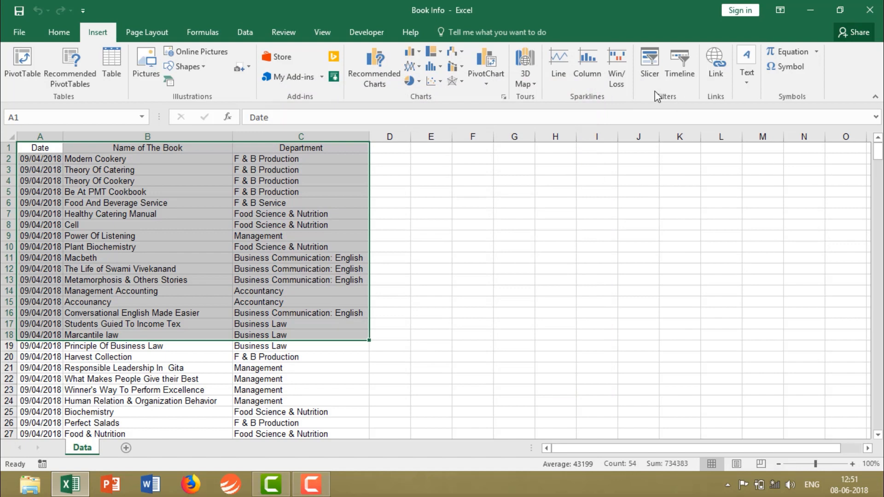
{"action": "left_click", "coordinate": [392, 235]}
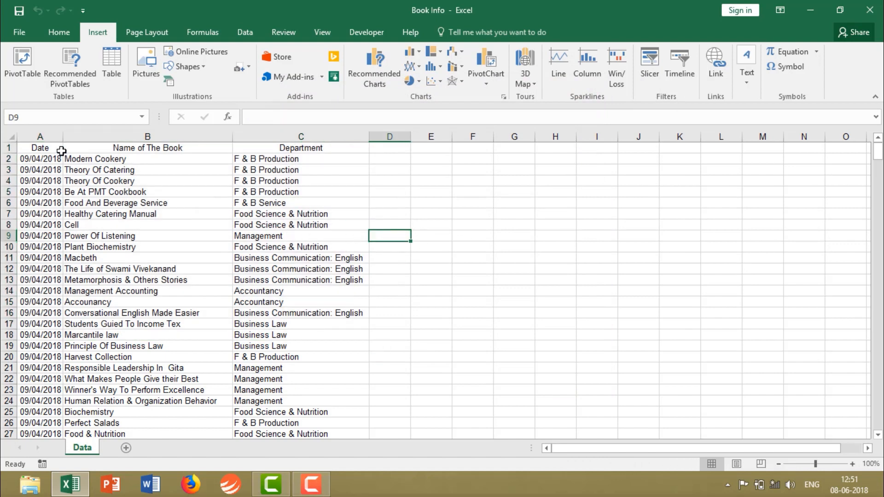
Convert the range A1:C431 into a table with headers and apply the green table style.
{"action": "left_click_drag", "start_coordinate": [28, 147], "coordinate": [284, 424]}
{"action": "left_click_drag", "start_coordinate": [284, 458], "coordinate": [295, 411]}
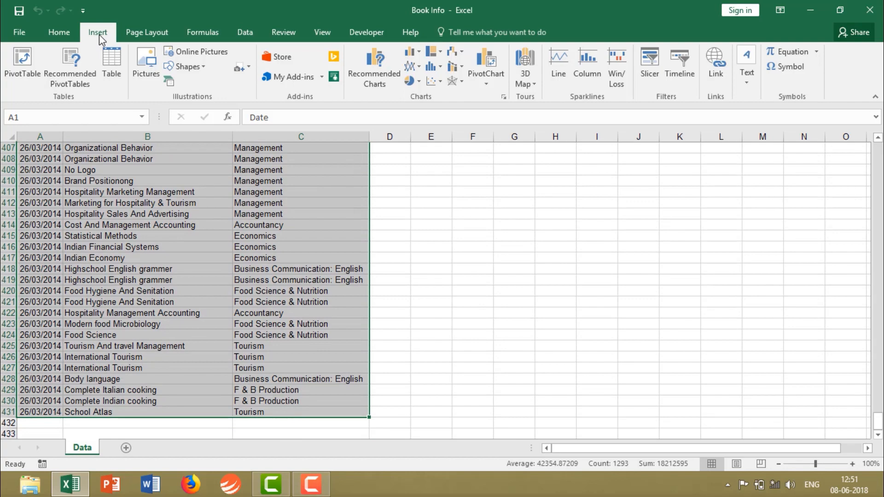
{"action": "left_click", "coordinate": [114, 67]}
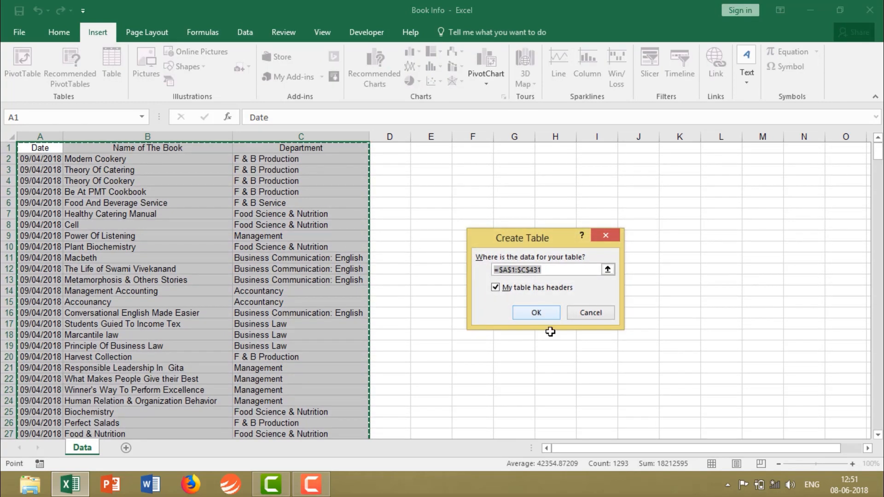
{"action": "left_click", "coordinate": [541, 315]}
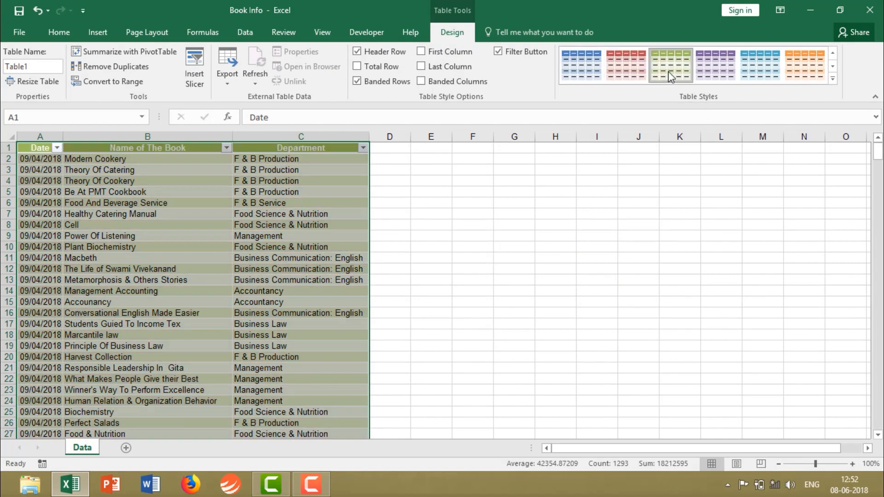
{"action": "left_click", "coordinate": [667, 70]}
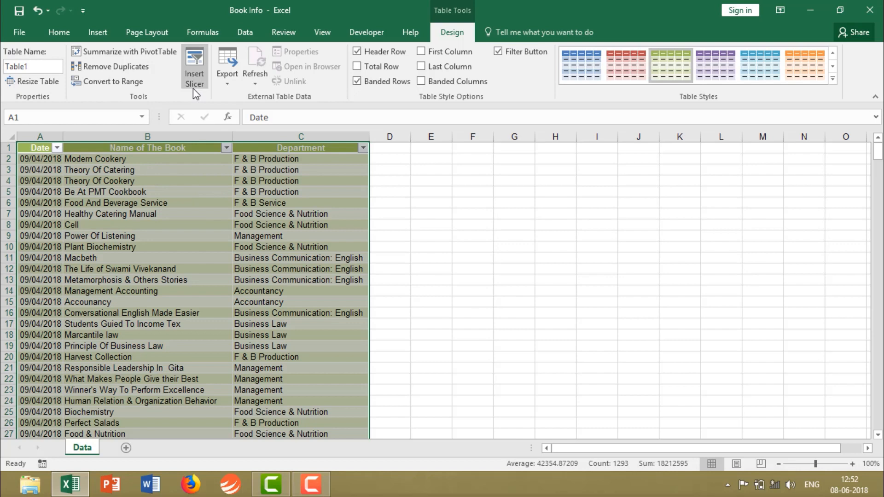
Insert slicers for the Name of The Book and Department fields of the table.
{"action": "left_click", "coordinate": [98, 33]}
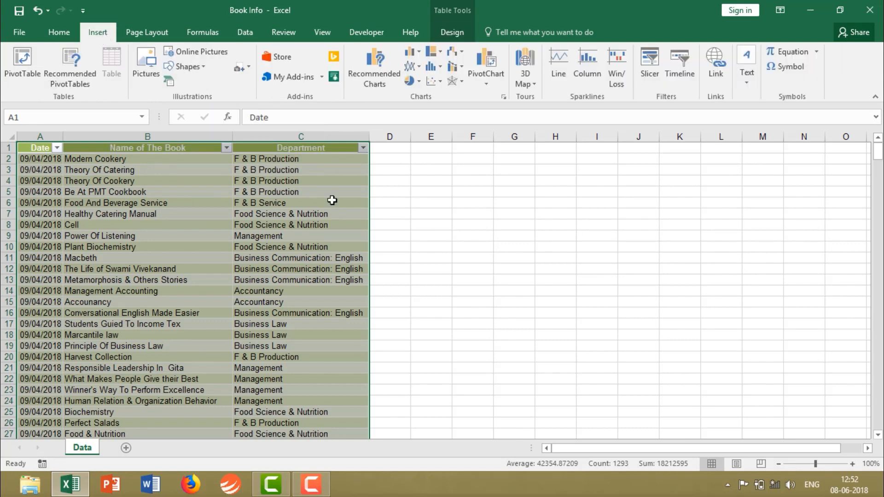
{"action": "left_click", "coordinate": [645, 81]}
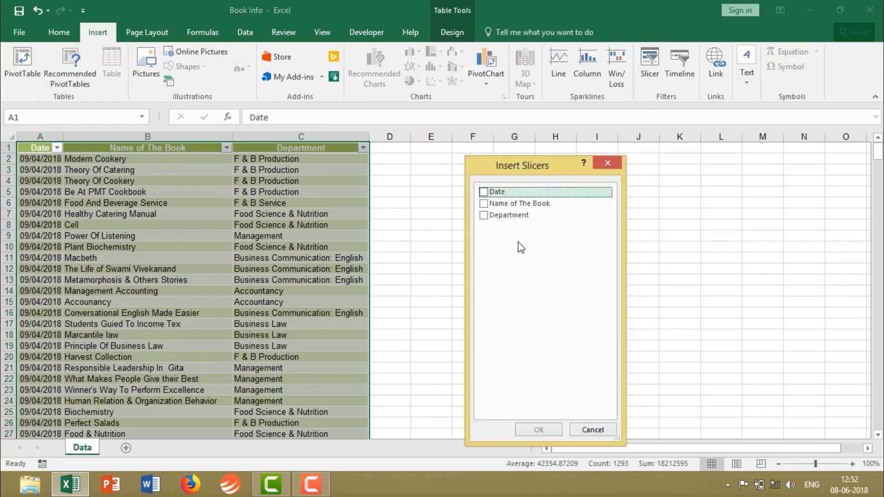
{"action": "left_click", "coordinate": [482, 203]}
{"action": "left_click", "coordinate": [483, 216]}
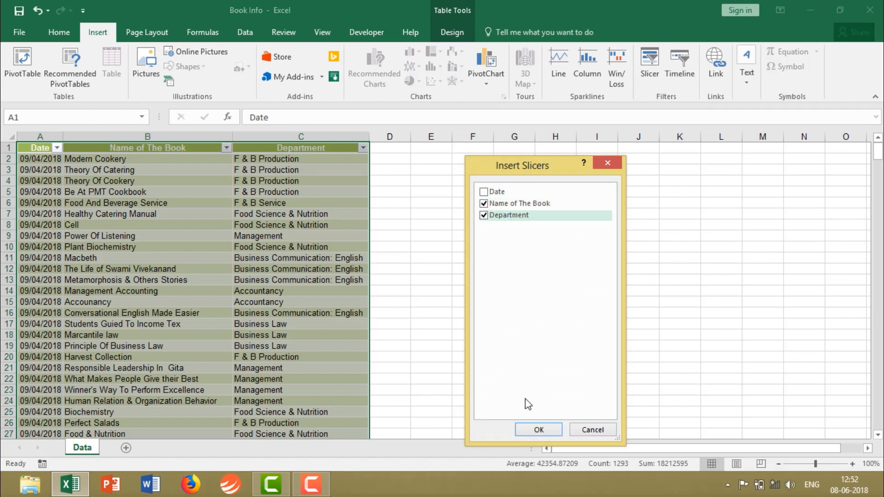
{"action": "left_click", "coordinate": [539, 431]}
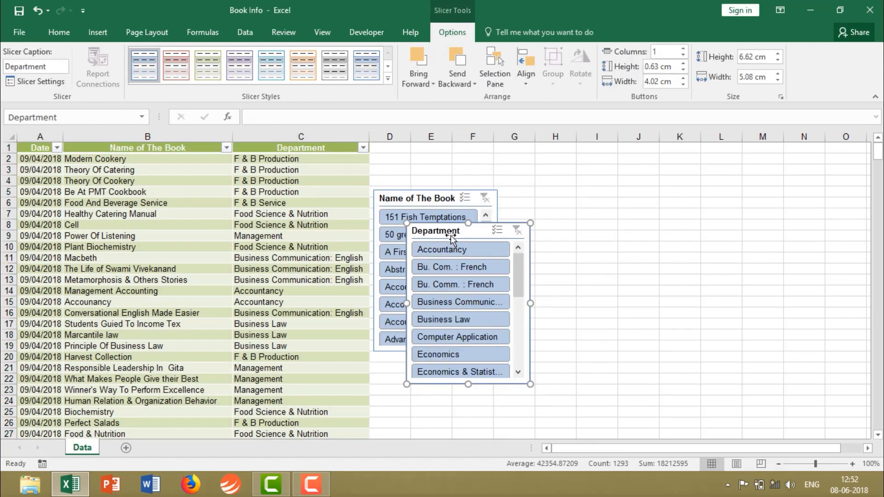
Move the Department slicer beside the table and place the Name of The Book slicer after it so they do not overlap.
{"action": "left_click_drag", "start_coordinate": [451, 238], "coordinate": [548, 186]}
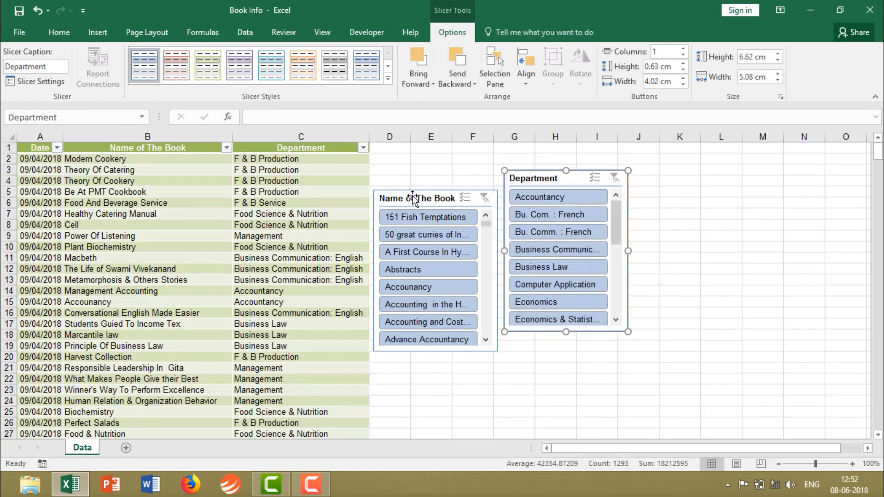
{"action": "left_click_drag", "start_coordinate": [413, 199], "coordinate": [688, 177]}
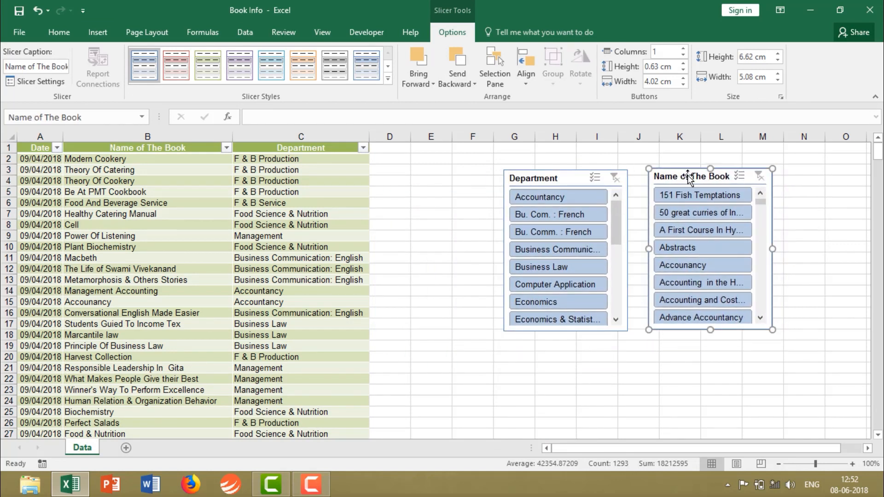
{"action": "left_click_drag", "start_coordinate": [553, 178], "coordinate": [449, 175]}
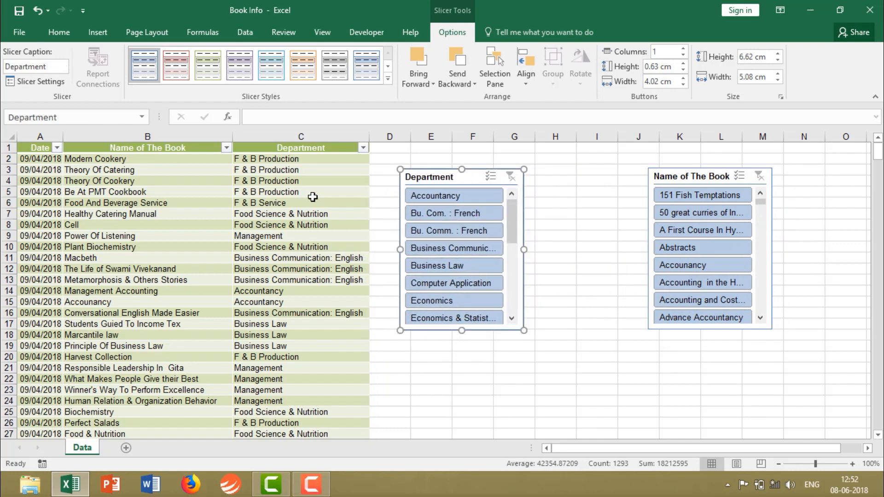
{"action": "left_click", "coordinate": [363, 147]}
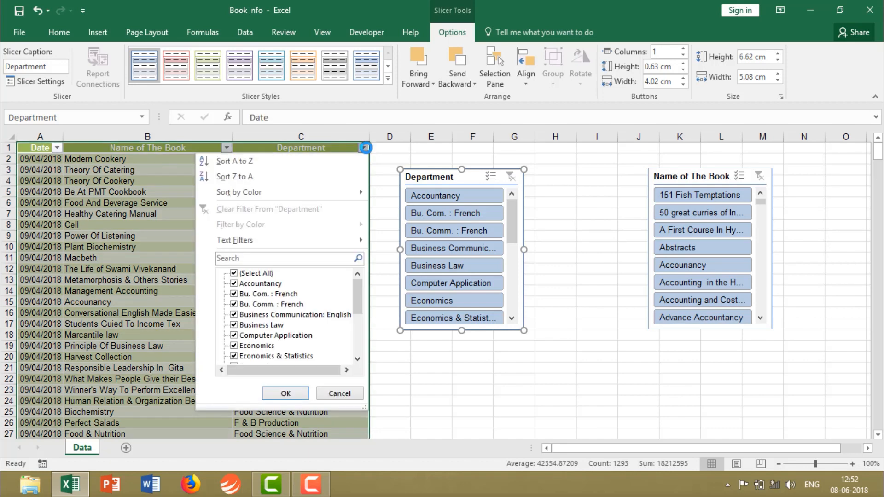
{"action": "left_click", "coordinate": [364, 148]}
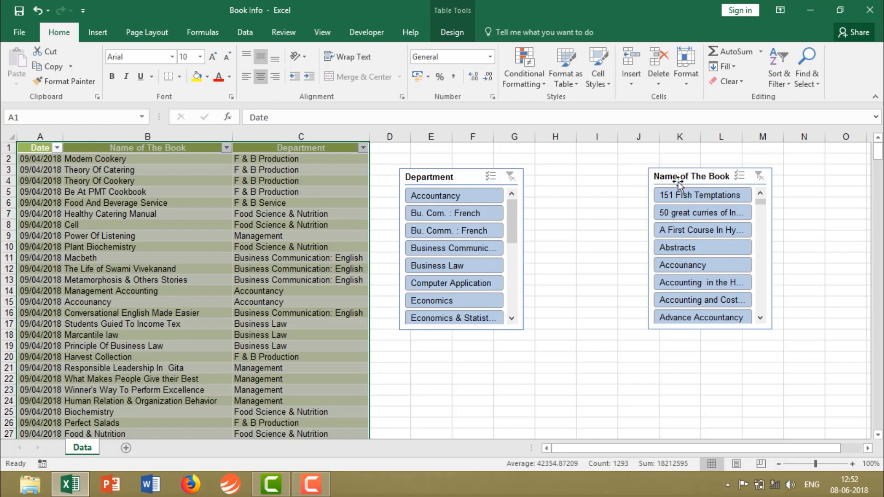
{"action": "left_click_drag", "start_coordinate": [679, 176], "coordinate": [615, 175]}
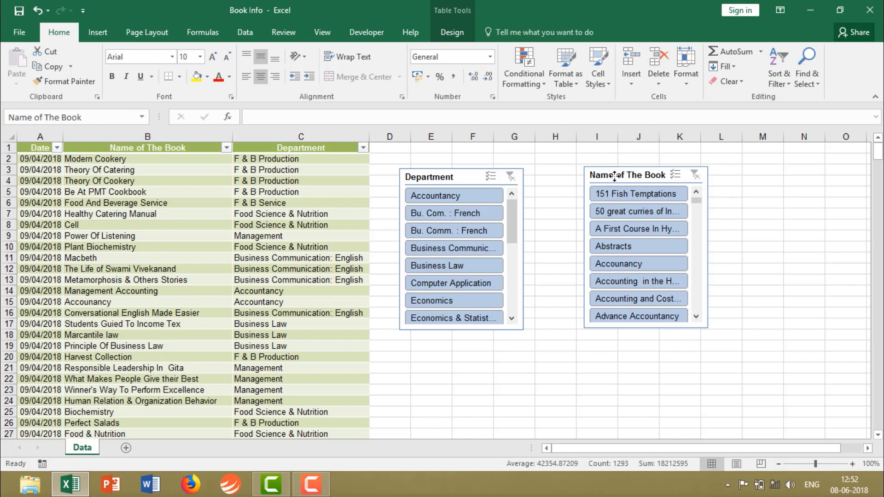
Arrange the Department slicer in 2 columns and resize it to about 6.54 cm wide and 6.3 cm high, moving the other slicer clear.
{"action": "left_click", "coordinate": [457, 179]}
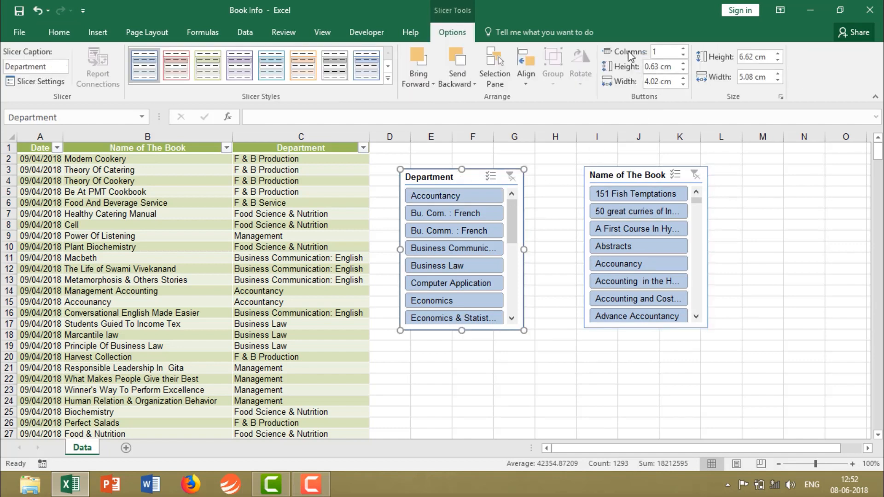
{"action": "left_click", "coordinate": [685, 49]}
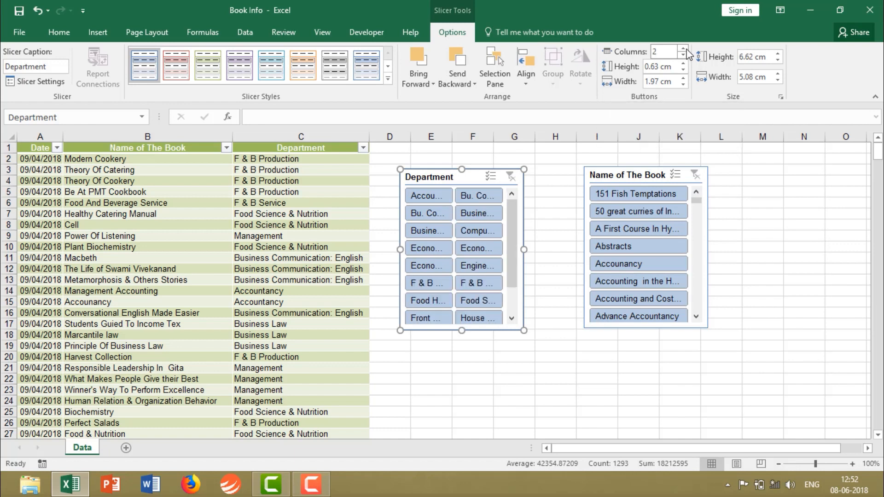
{"action": "left_click_drag", "start_coordinate": [622, 176], "coordinate": [674, 177]}
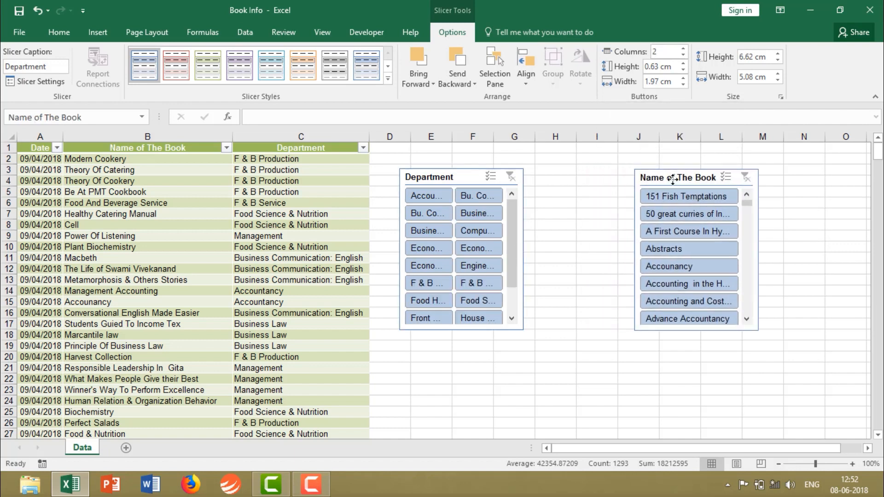
{"action": "left_click", "coordinate": [459, 176]}
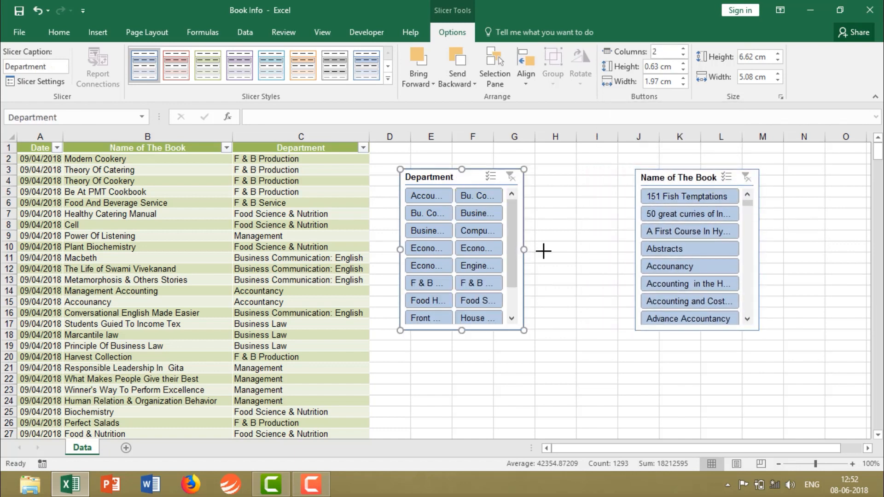
{"action": "left_click_drag", "start_coordinate": [523, 250], "coordinate": [558, 249]}
{"action": "left_click_drag", "start_coordinate": [481, 328], "coordinate": [481, 321]}
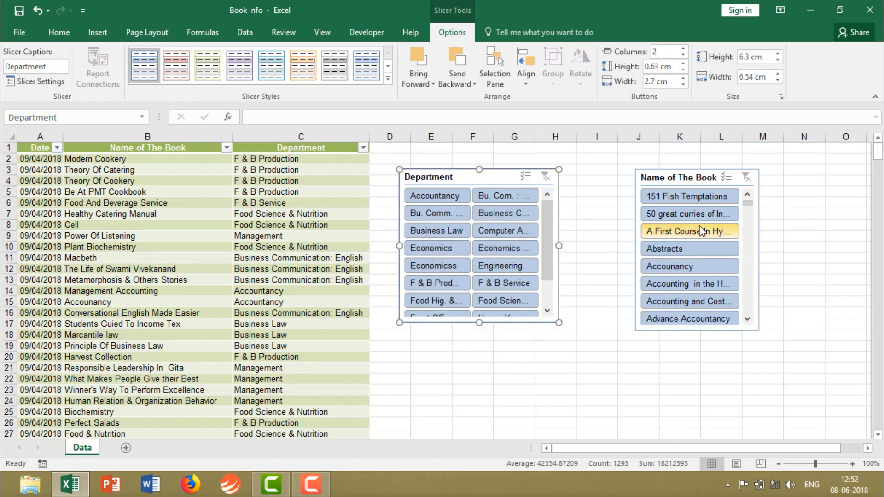
Arrange the Name of The Book slicer in 2 columns, move it next to the Department slicer and widen it to about 8.84 cm.
{"action": "left_click", "coordinate": [671, 179]}
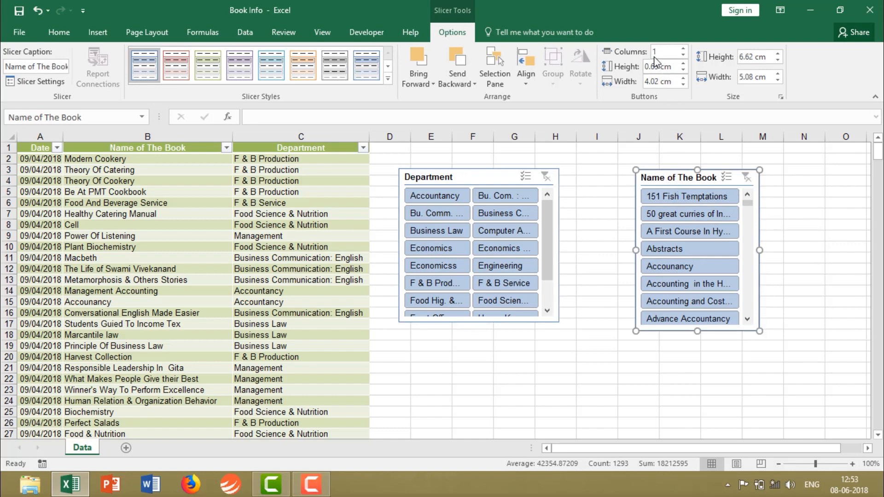
{"action": "left_click", "coordinate": [683, 48]}
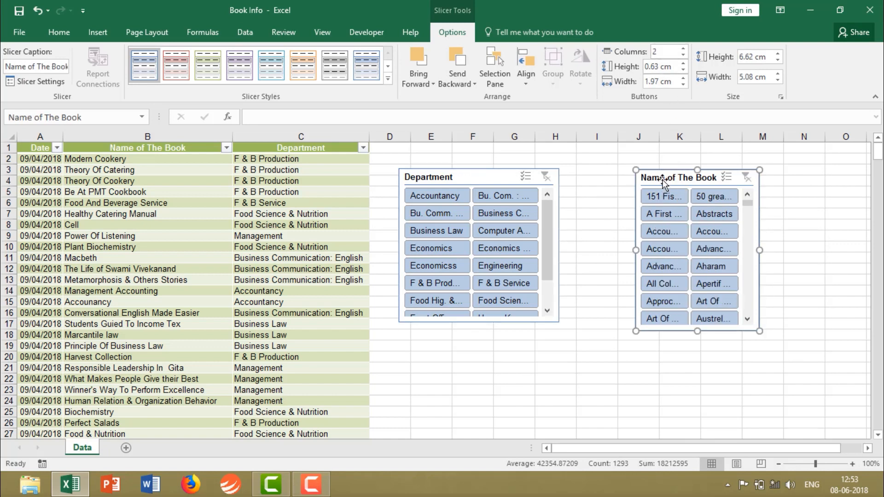
{"action": "left_click_drag", "start_coordinate": [664, 178], "coordinate": [589, 177]}
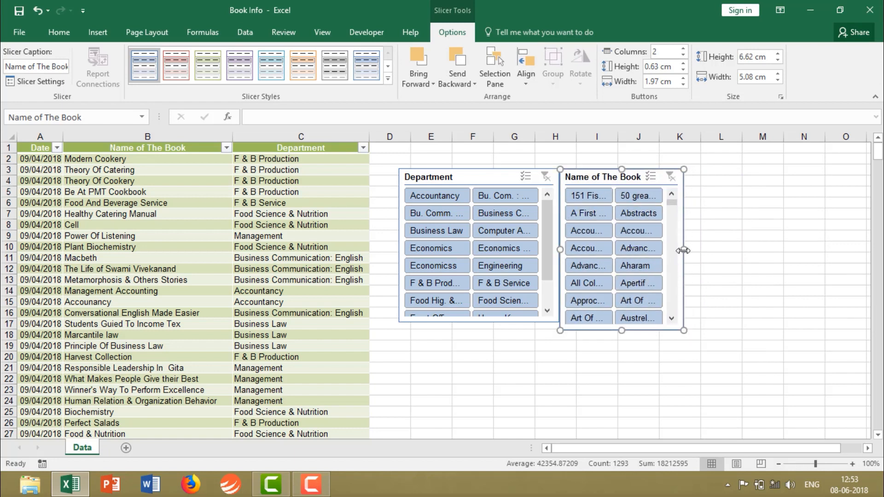
{"action": "left_click_drag", "start_coordinate": [683, 249], "coordinate": [775, 252]}
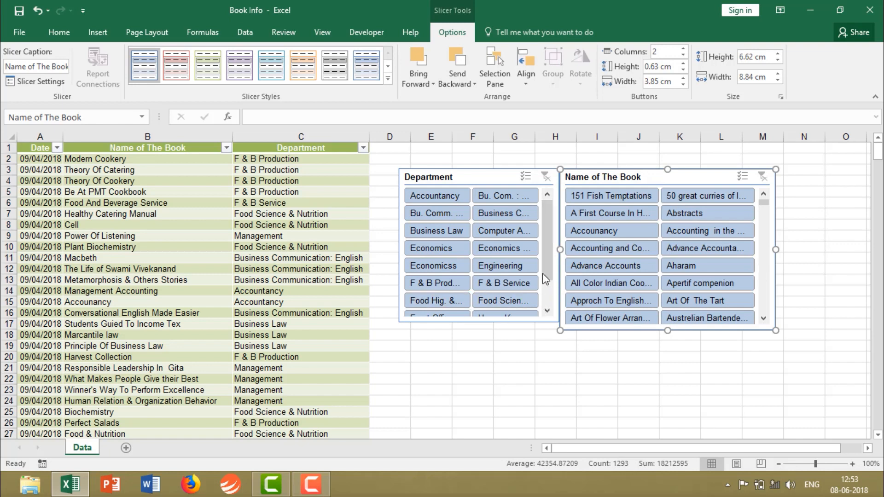
Apply the gradient blue slicer style to the Name of The Book slicer and realign it just beside the Department slicer.
{"action": "scroll", "coordinate": [545, 242], "scroll_direction": "down", "scroll_amount": 1}
{"action": "scroll", "coordinate": [548, 235], "scroll_direction": "up", "scroll_amount": 1}
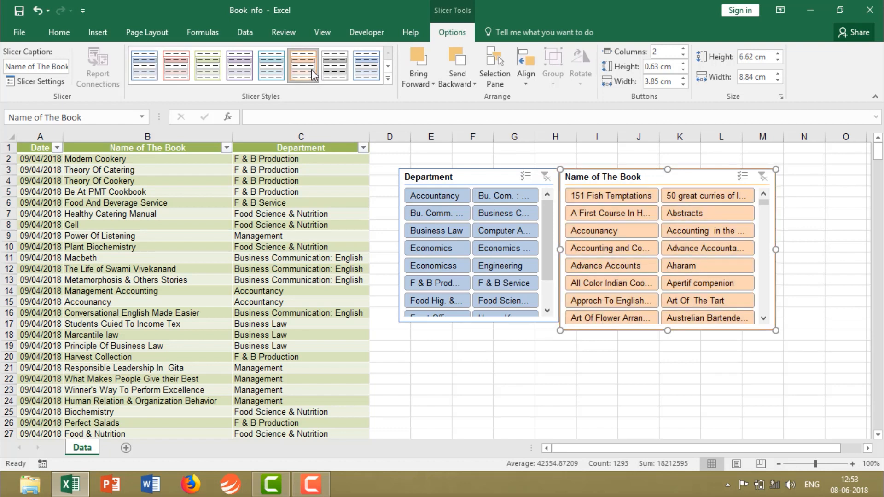
{"action": "left_click", "coordinate": [363, 70]}
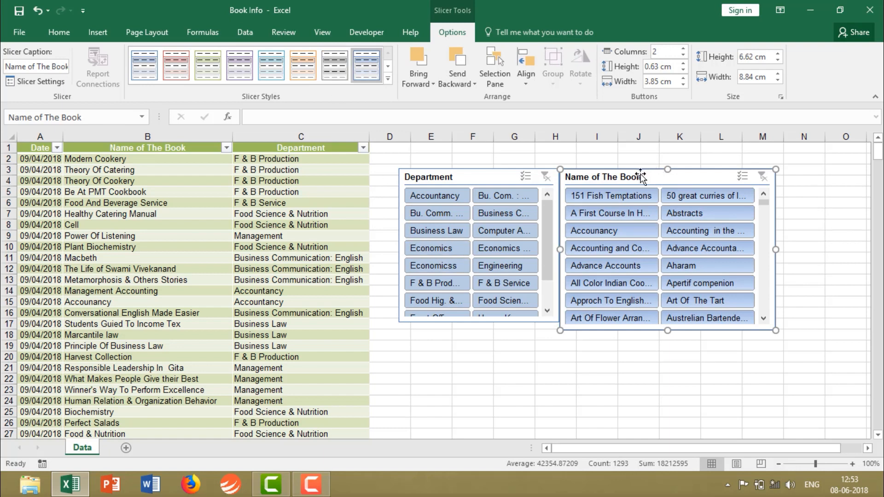
{"action": "left_click_drag", "start_coordinate": [640, 176], "coordinate": [651, 172]}
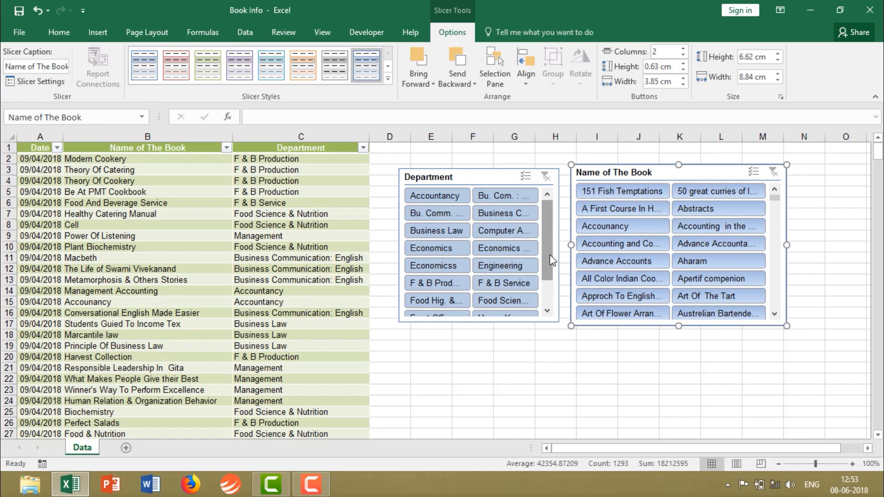
{"action": "left_click_drag", "start_coordinate": [624, 173], "coordinate": [618, 178]}
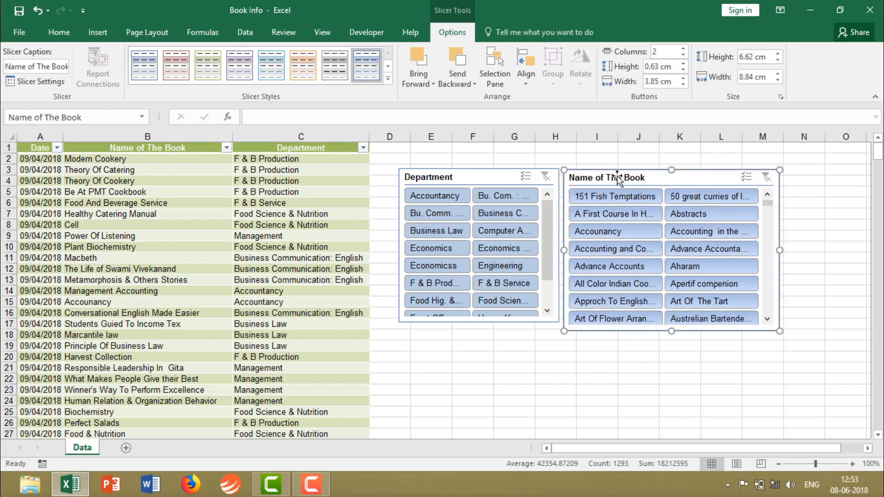
Filter the table with the Department slicer by Accountancy, and switch the filter to Business Communication: English.
{"action": "left_click", "coordinate": [443, 196]}
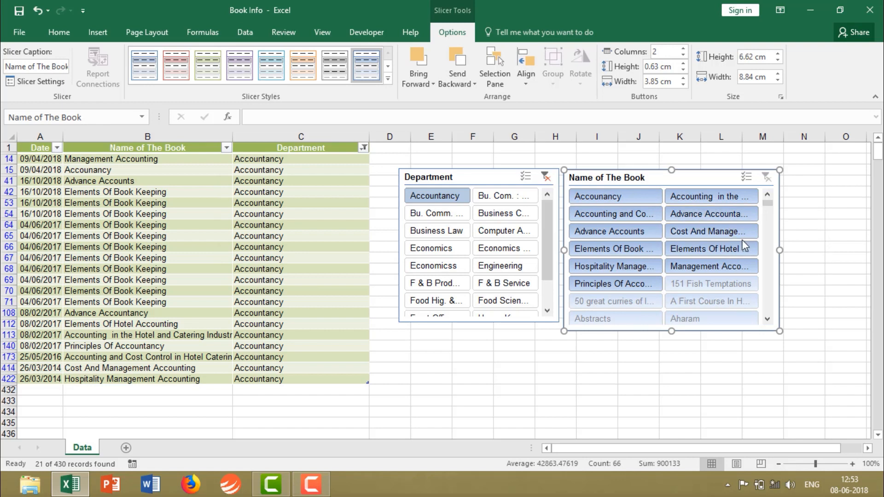
{"action": "left_click", "coordinate": [507, 215]}
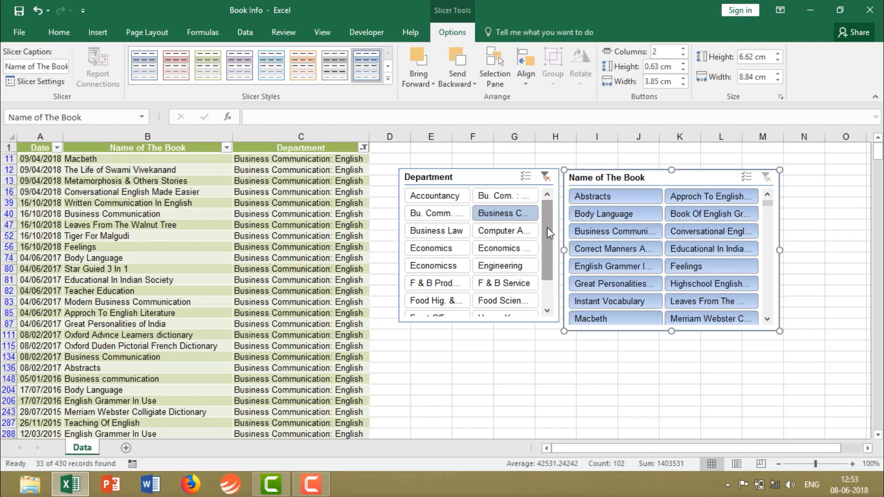
{"action": "left_click", "coordinate": [852, 464]}
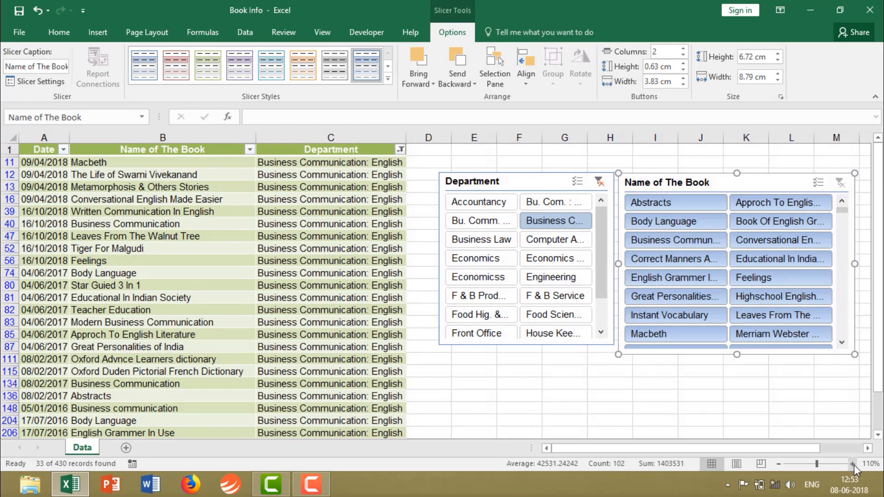
{"action": "left_click", "coordinate": [851, 464]}
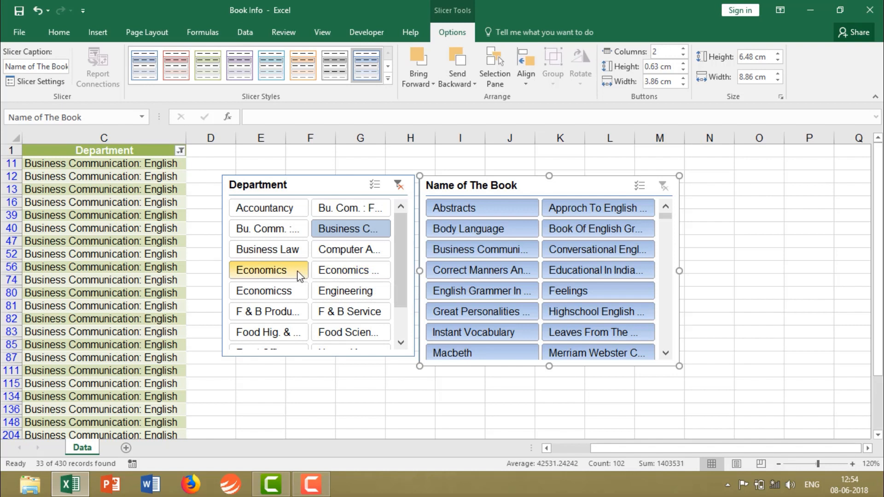
Filter the table with the Department slicer by Economicss, switch to Economics, and clear the Department filter.
{"action": "left_click", "coordinate": [293, 297]}
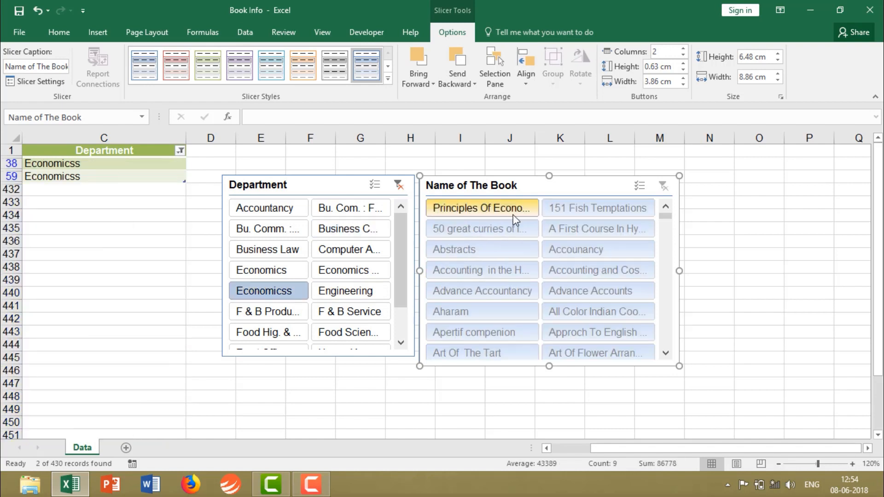
{"action": "left_click", "coordinate": [291, 276]}
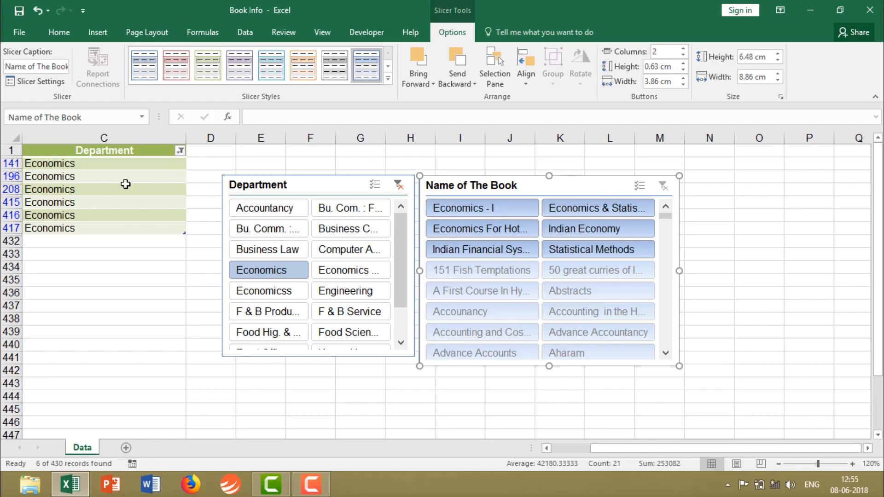
{"action": "left_click", "coordinate": [399, 185]}
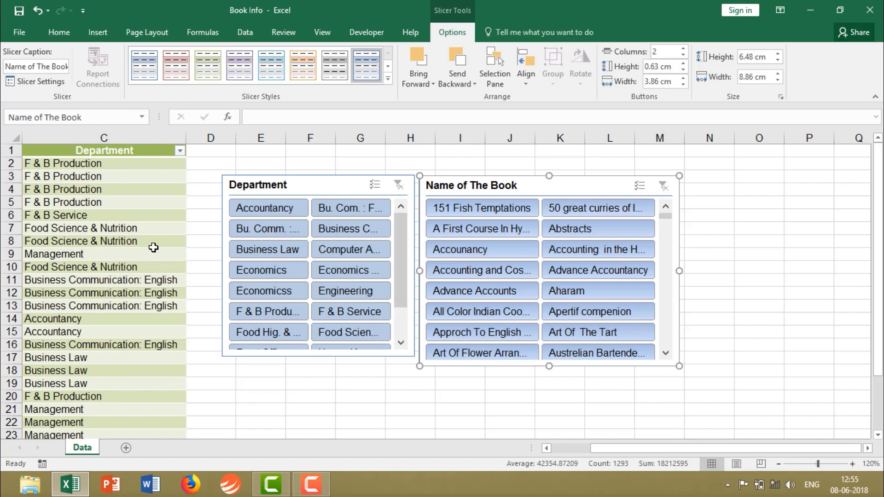
Autofit the width of the Date column so the full dates fit.
{"action": "scroll", "coordinate": [153, 247], "scroll_direction": "down", "scroll_amount": 5}
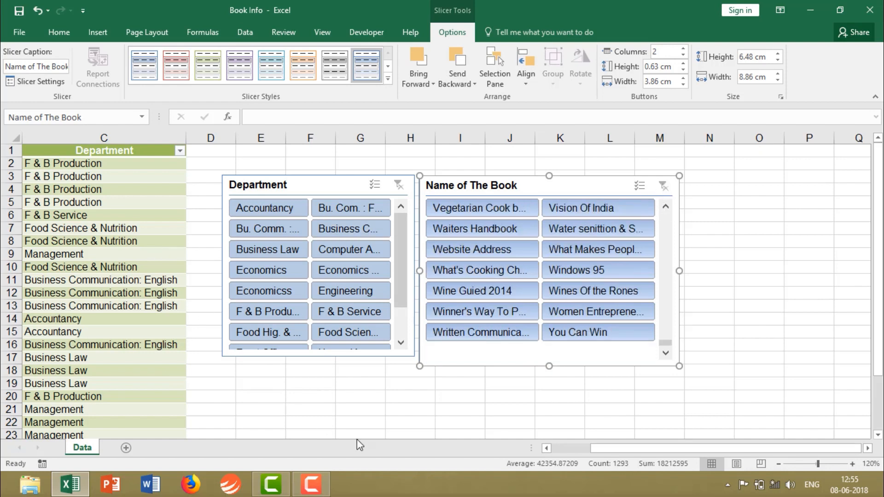
{"action": "left_click_drag", "start_coordinate": [600, 449], "coordinate": [564, 449]}
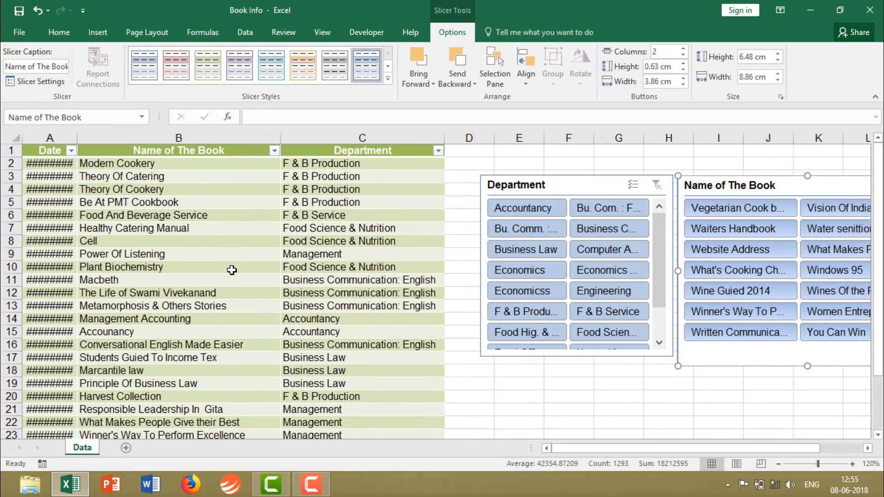
{"action": "double_click", "coordinate": [77, 134]}
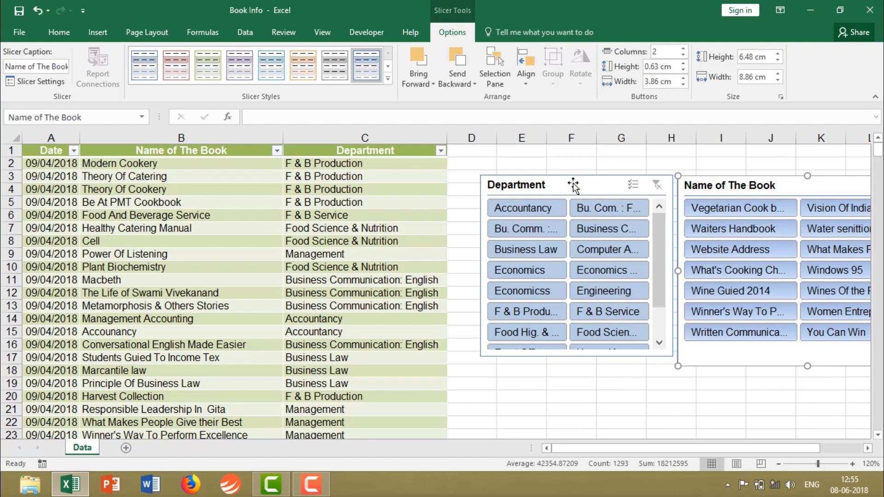
Select the whole book table including its headers and try to insert a timeline for it.
{"action": "left_click", "coordinate": [57, 34]}
{"action": "left_click", "coordinate": [102, 35]}
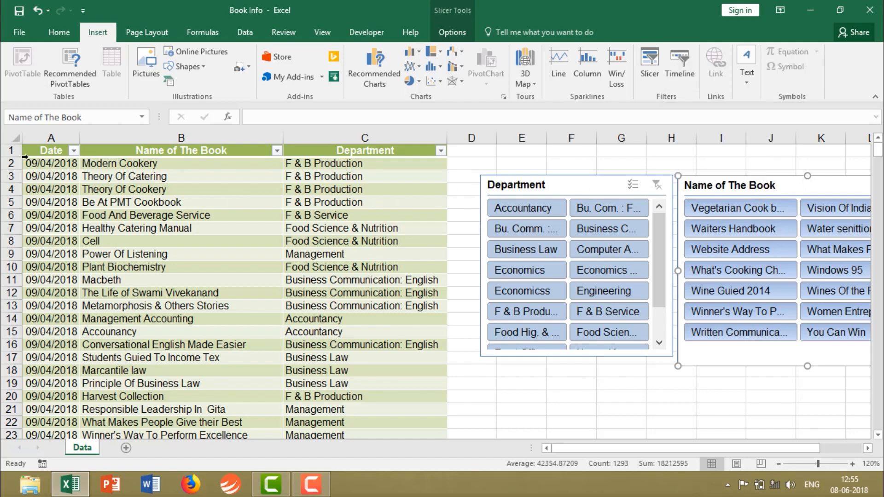
{"action": "left_click_drag", "start_coordinate": [46, 152], "coordinate": [377, 394]}
{"action": "scroll", "coordinate": [529, 285], "scroll_direction": "up", "scroll_amount": 20}
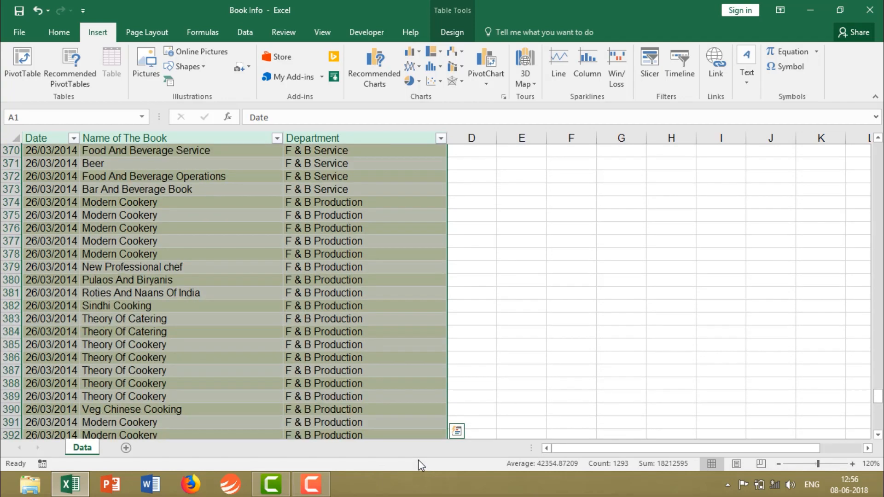
{"action": "left_click", "coordinate": [686, 60]}
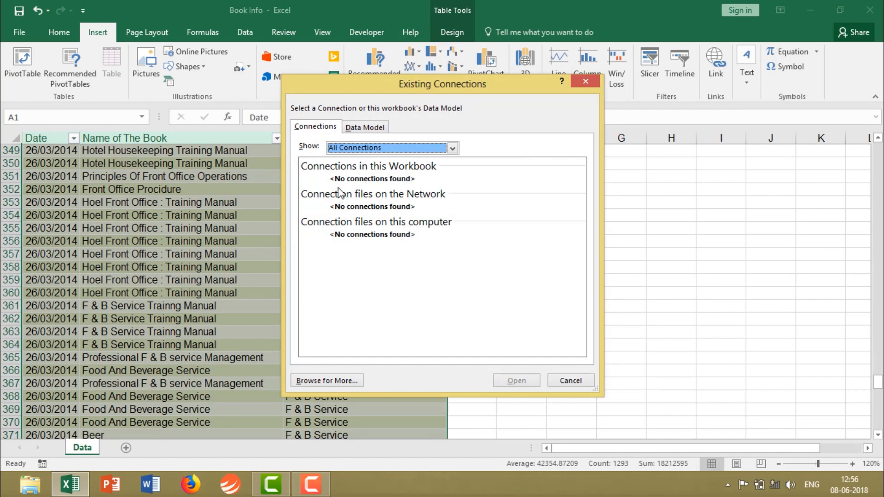
{"action": "left_click", "coordinate": [587, 87]}
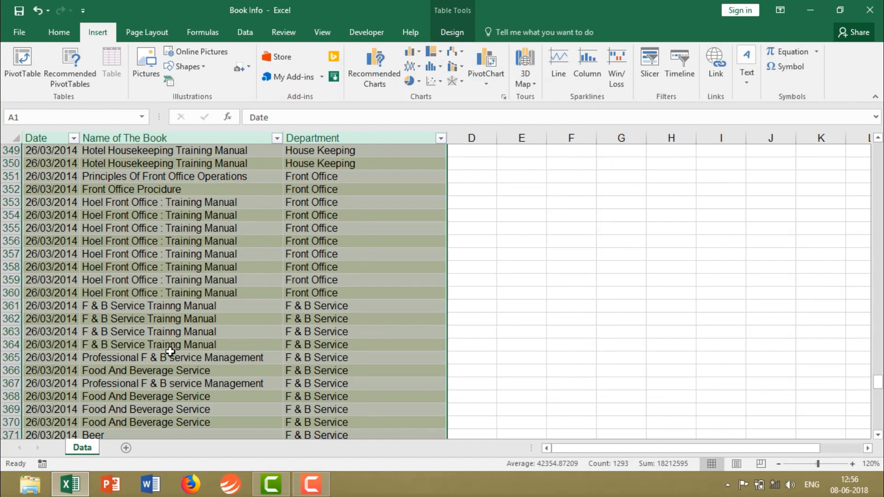
Create a PivotTable from Table1 on a new worksheet with Date and Department as filters and Name of The Book as rows.
{"action": "left_click", "coordinate": [21, 60]}
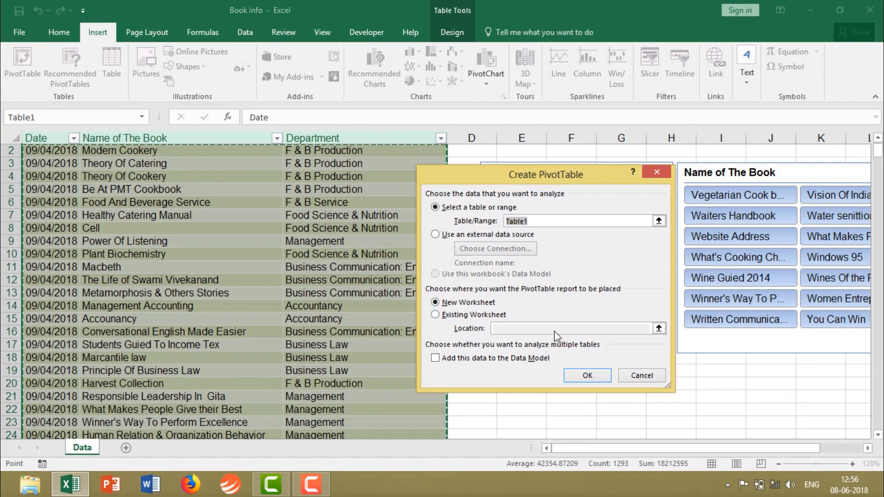
{"action": "left_click", "coordinate": [594, 379]}
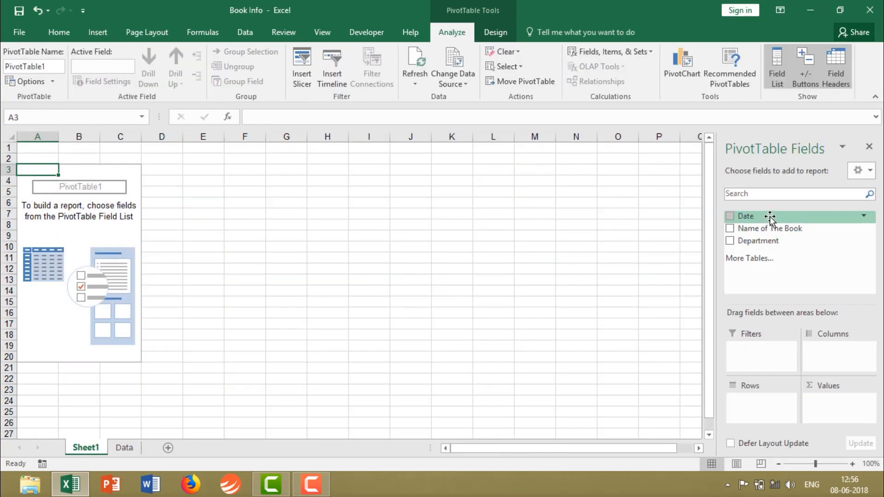
{"action": "left_click_drag", "start_coordinate": [770, 216], "coordinate": [757, 352]}
{"action": "left_click_drag", "start_coordinate": [791, 235], "coordinate": [765, 403]}
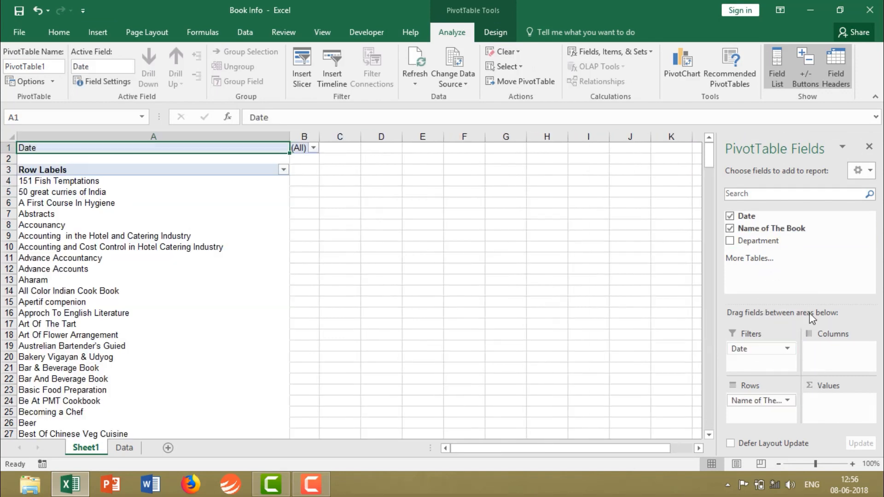
{"action": "left_click_drag", "start_coordinate": [767, 242], "coordinate": [763, 415]}
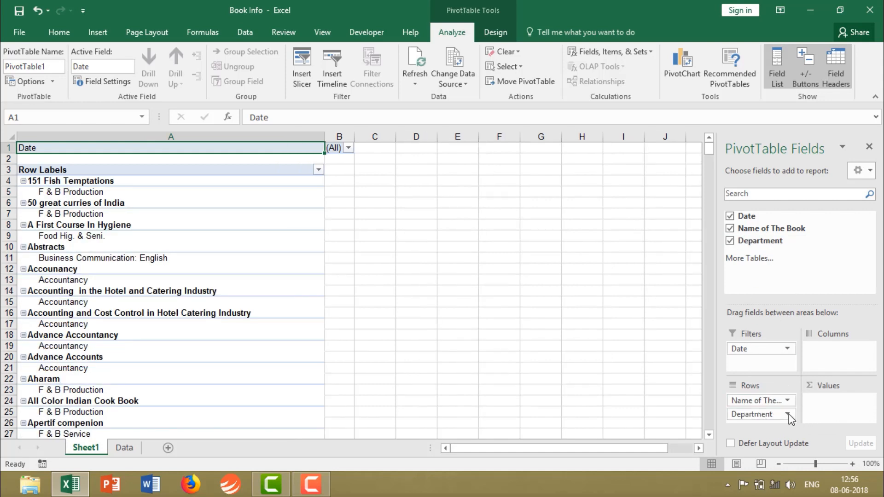
{"action": "left_click_drag", "start_coordinate": [762, 415], "coordinate": [751, 362]}
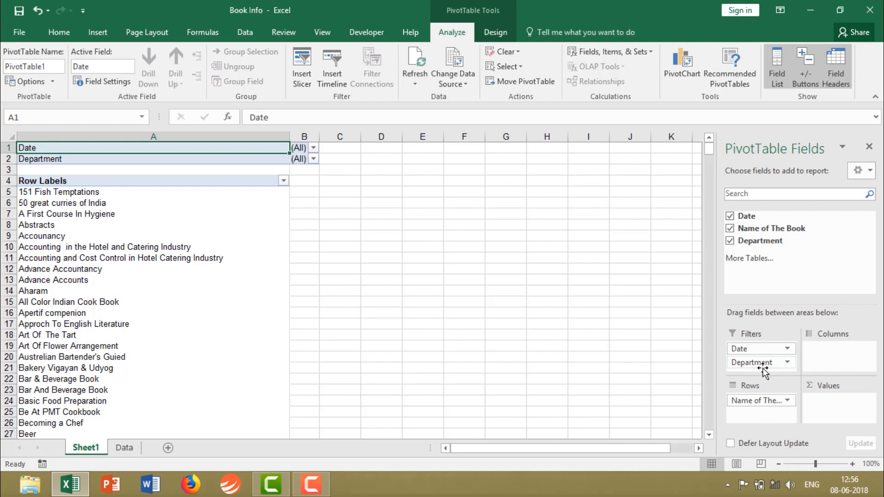
Filter the PivotTable by the date 16/01/2003, and switch the Date filter to 16/01/2014.
{"action": "left_click", "coordinate": [278, 238]}
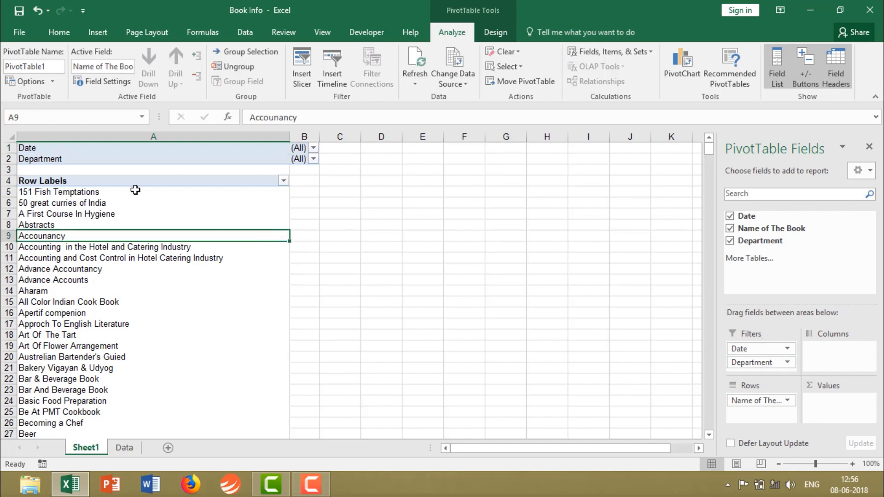
{"action": "left_click", "coordinate": [77, 148]}
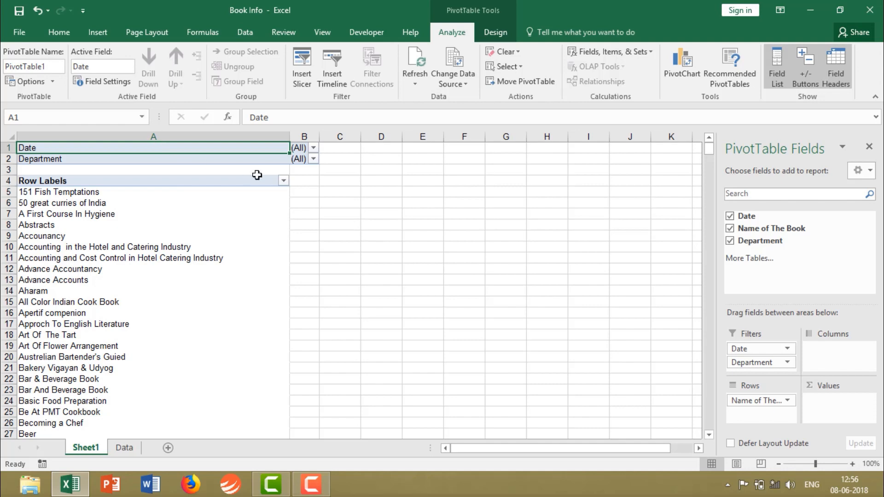
{"action": "left_click", "coordinate": [313, 148]}
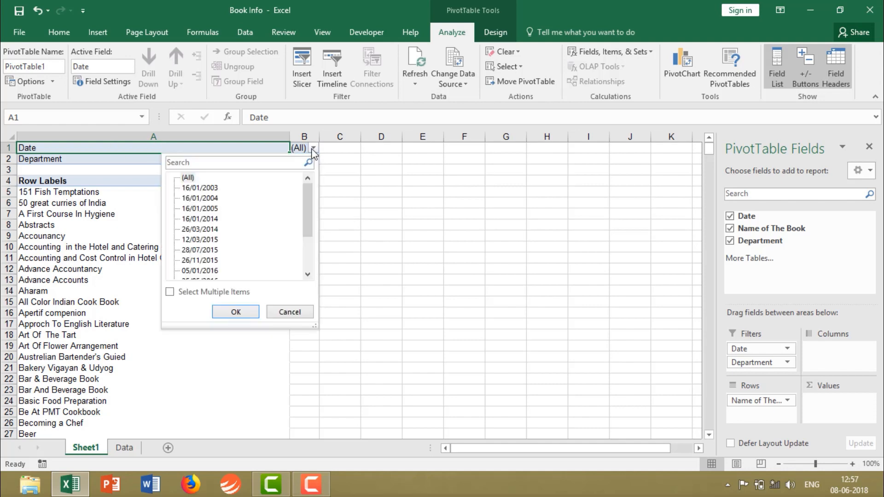
{"action": "left_click", "coordinate": [207, 188]}
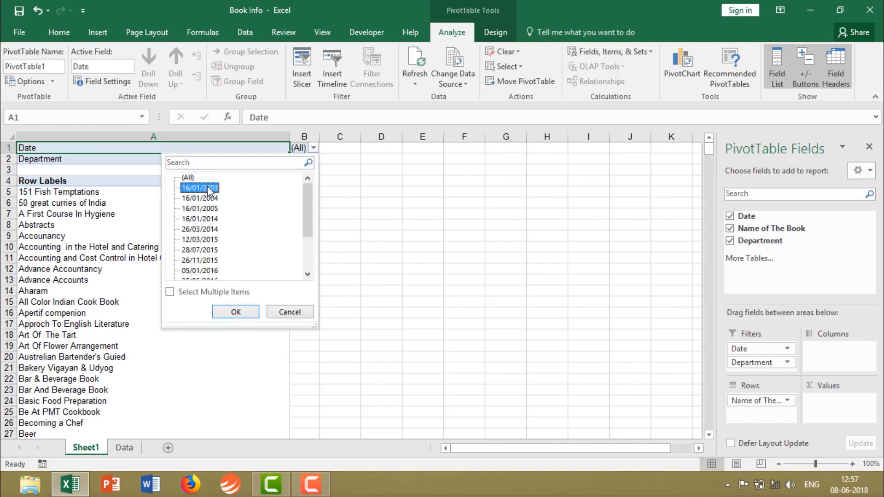
{"action": "left_click", "coordinate": [244, 314]}
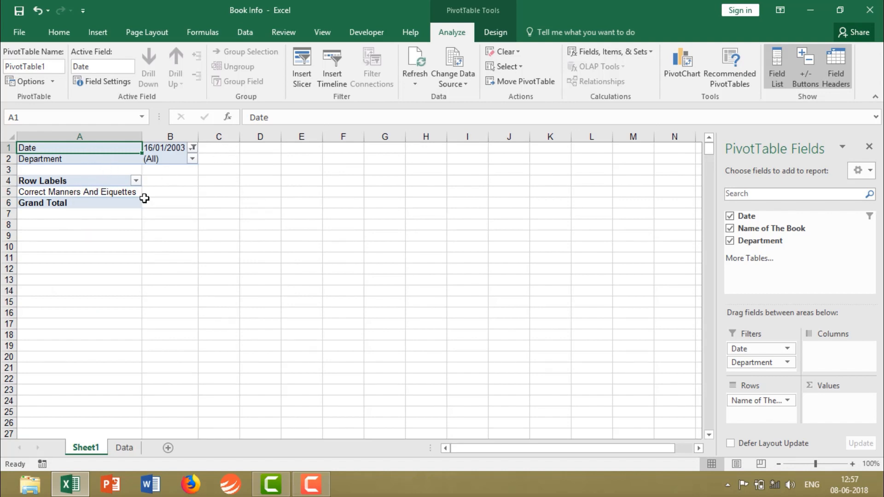
{"action": "left_click", "coordinate": [193, 148]}
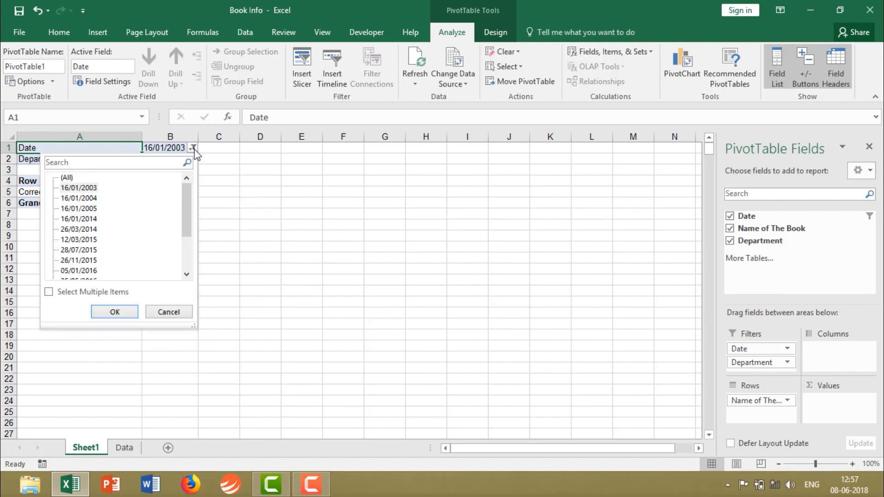
{"action": "left_click", "coordinate": [92, 218]}
{"action": "left_click", "coordinate": [115, 311]}
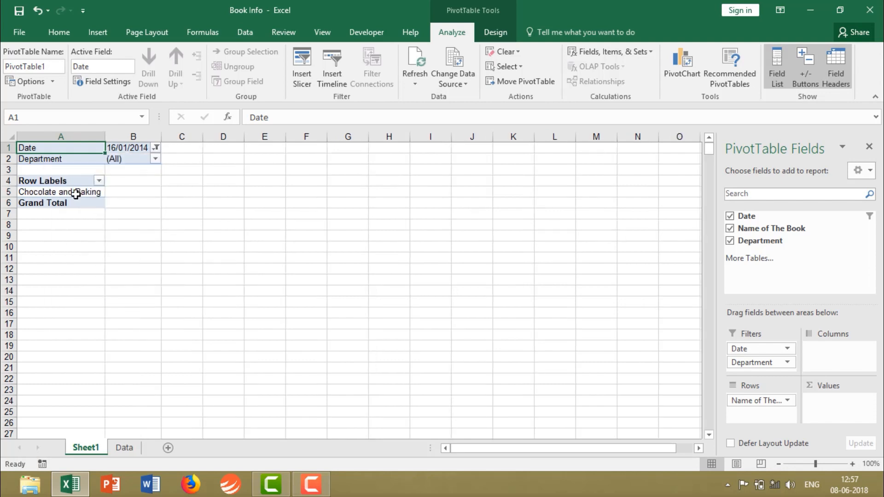
Reset the PivotTable's Date filter to (All).
{"action": "left_click", "coordinate": [156, 159]}
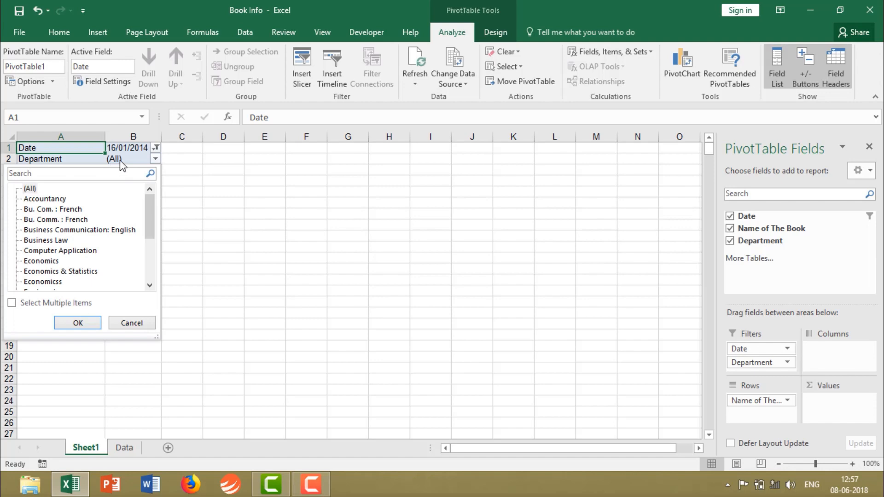
{"action": "left_click", "coordinate": [156, 148]}
{"action": "left_click", "coordinate": [156, 148]}
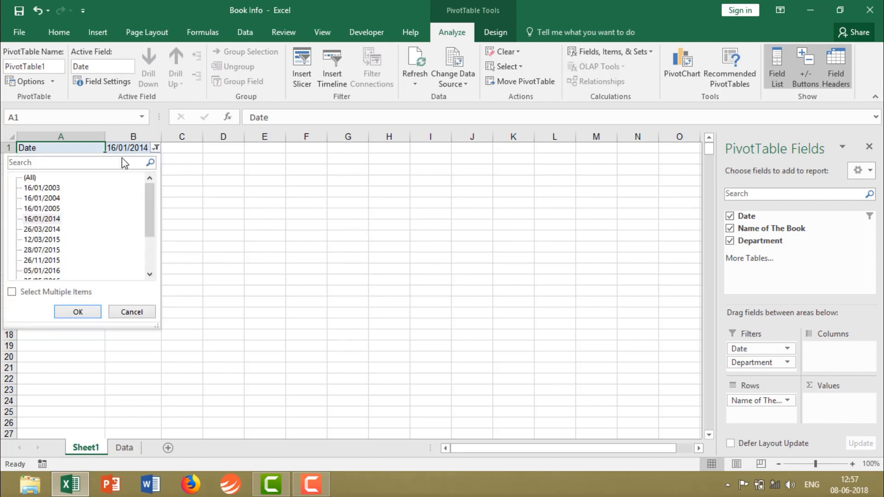
{"action": "left_click", "coordinate": [30, 179]}
{"action": "left_click", "coordinate": [78, 312]}
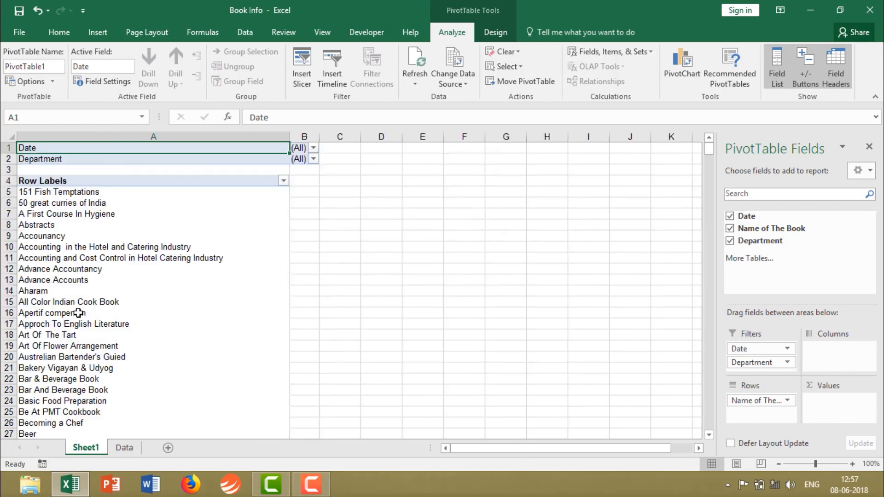
Filter the PivotTable's Department field by Accountancy.
{"action": "left_click", "coordinate": [313, 159]}
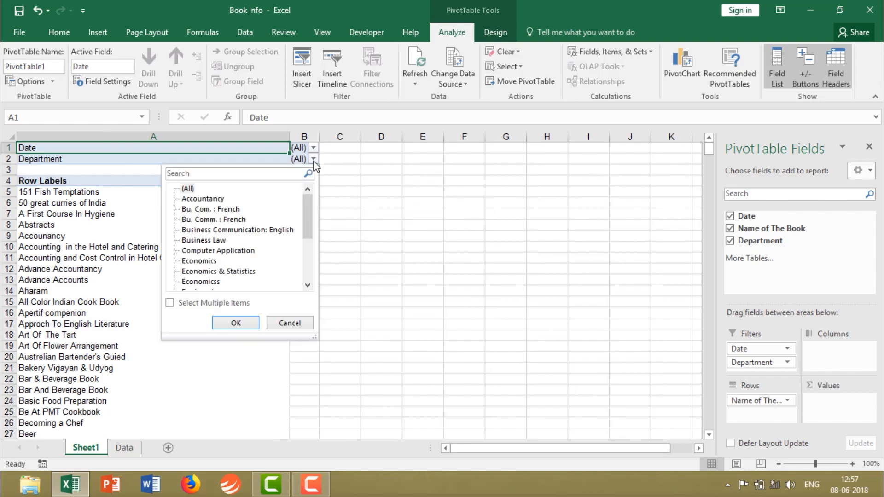
{"action": "left_click", "coordinate": [211, 198]}
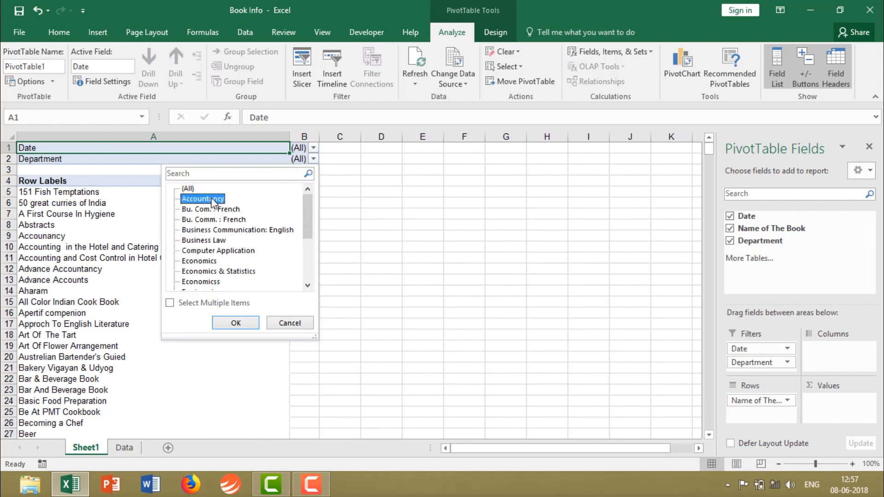
{"action": "left_click", "coordinate": [235, 322]}
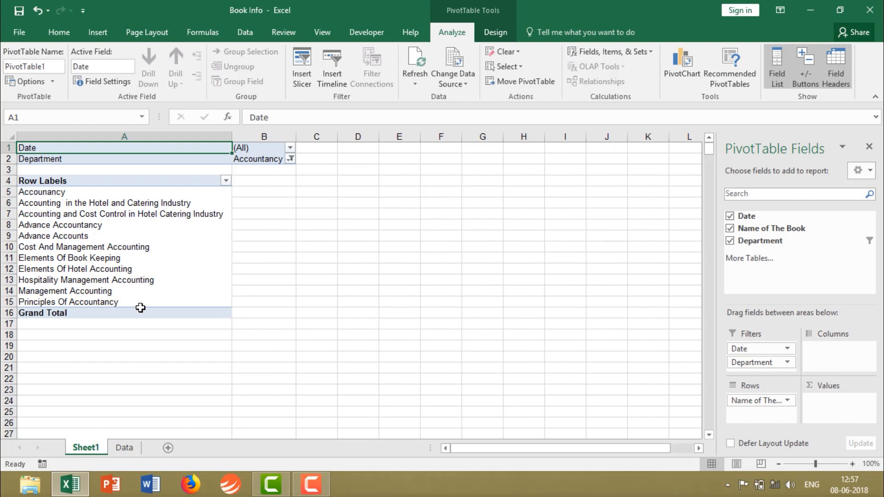
Insert a timeline for the PivotTable's Date field.
{"action": "left_click", "coordinate": [99, 32]}
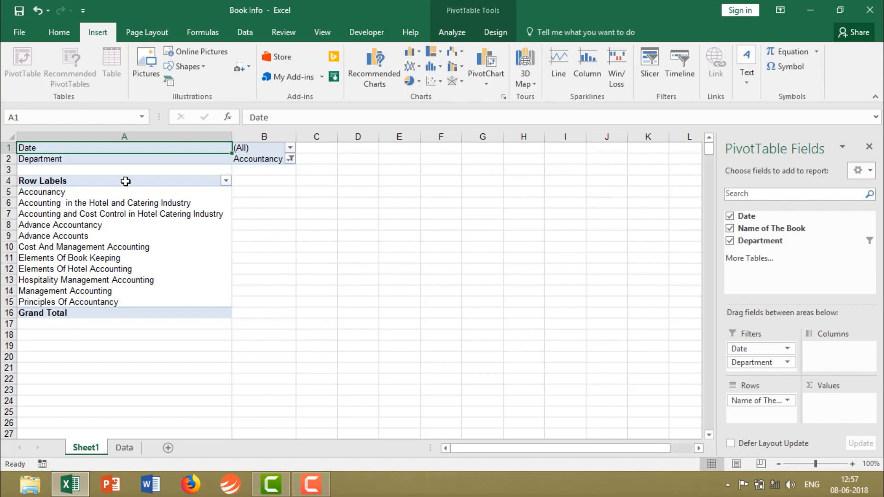
{"action": "left_click", "coordinate": [677, 82]}
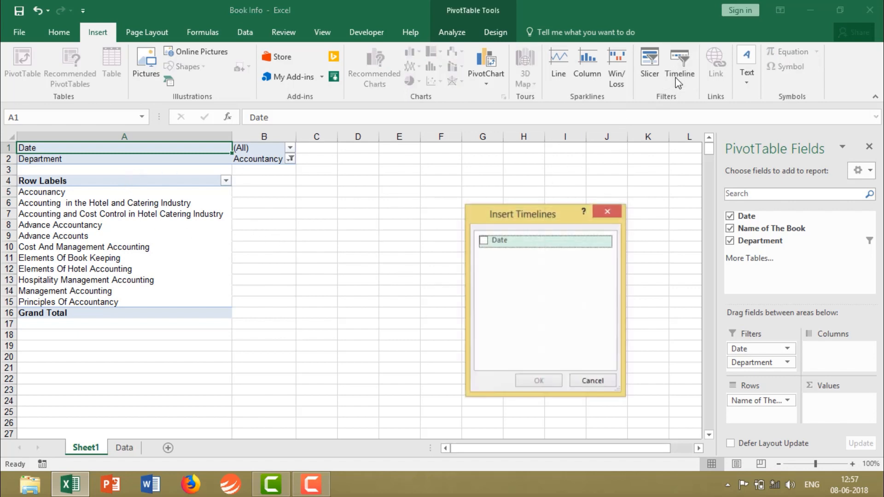
{"action": "left_click_drag", "start_coordinate": [514, 224], "coordinate": [513, 163]}
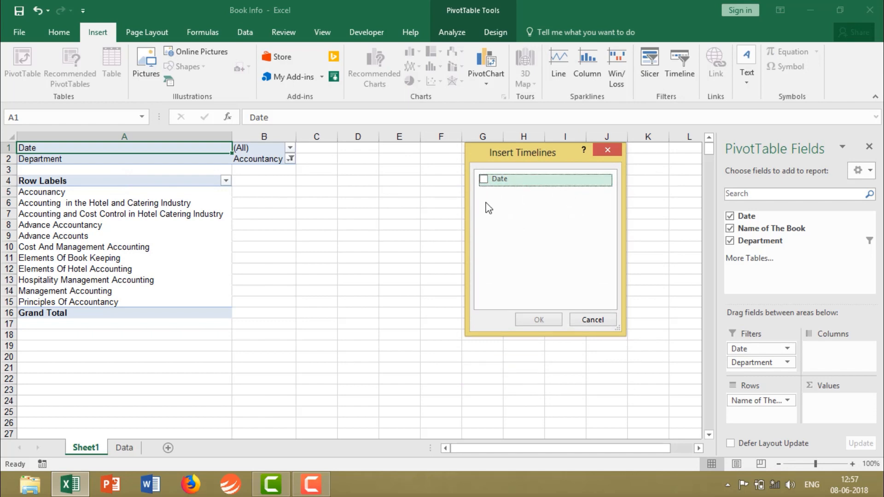
{"action": "left_click", "coordinate": [483, 179]}
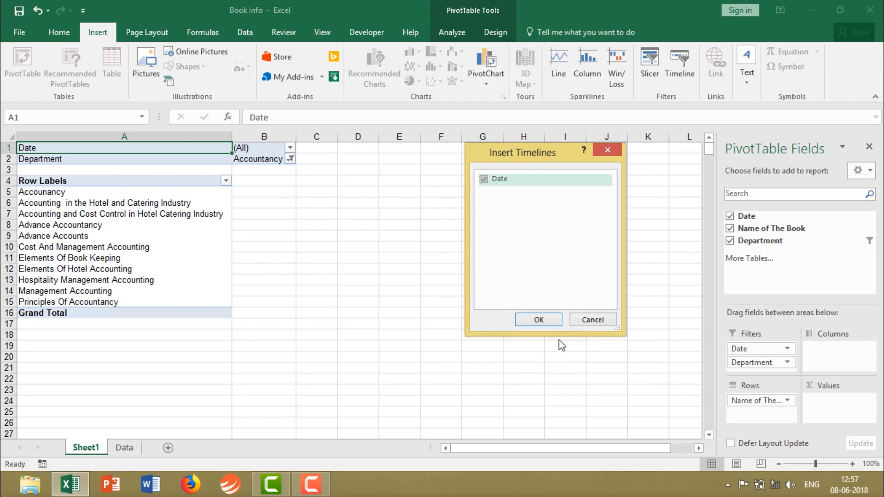
{"action": "left_click", "coordinate": [545, 321]}
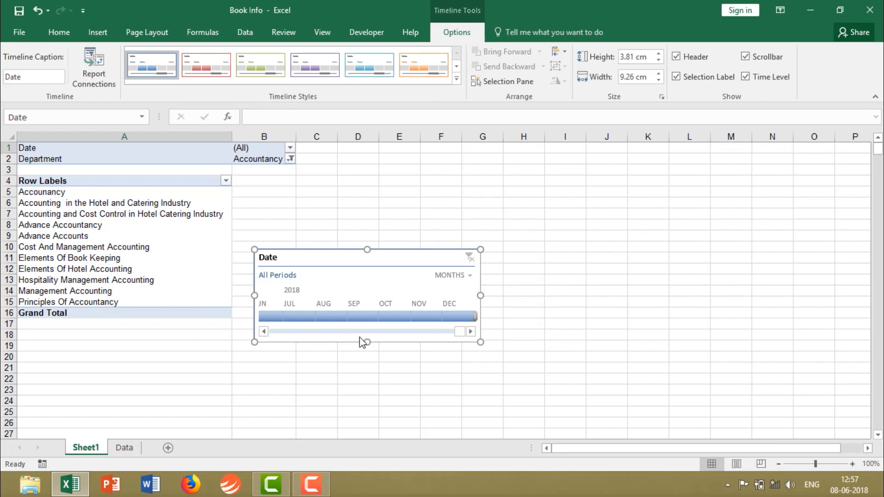
Select Jul 2018 in the Date timeline and enlarge the timeline to about 19.61 cm wide beside the PivotTable.
{"action": "left_click", "coordinate": [297, 318]}
{"action": "left_click_drag", "start_coordinate": [253, 256], "coordinate": [450, 165]}
{"action": "left_click_drag", "start_coordinate": [523, 206], "coordinate": [745, 198]}
{"action": "left_click_drag", "start_coordinate": [295, 207], "coordinate": [266, 207]}
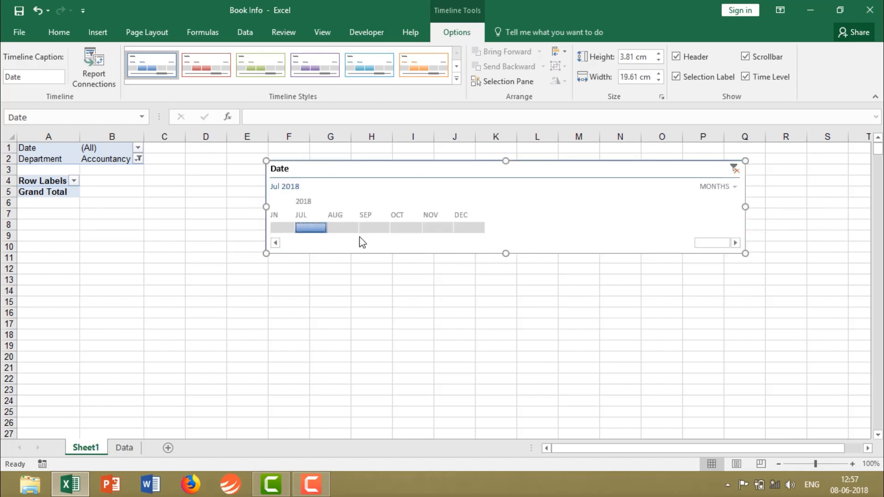
Try single months from Jun 2016 onward in the Date timeline, ending with Feb 2017 as the selected period.
{"action": "mouse_move", "coordinate": [310, 230]}
{"action": "left_mouse_down"}
{"action": "mouse_move", "coordinate": [366, 233]}
{"action": "mouse_move", "coordinate": [322, 230]}
{"action": "left_mouse_up"}
{"action": "left_click_drag", "start_coordinate": [696, 244], "coordinate": [647, 255]}
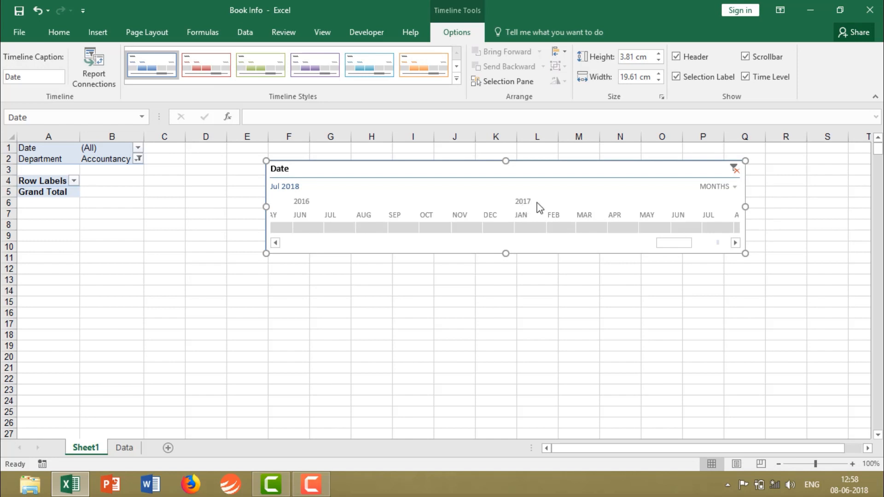
{"action": "left_click", "coordinate": [307, 228]}
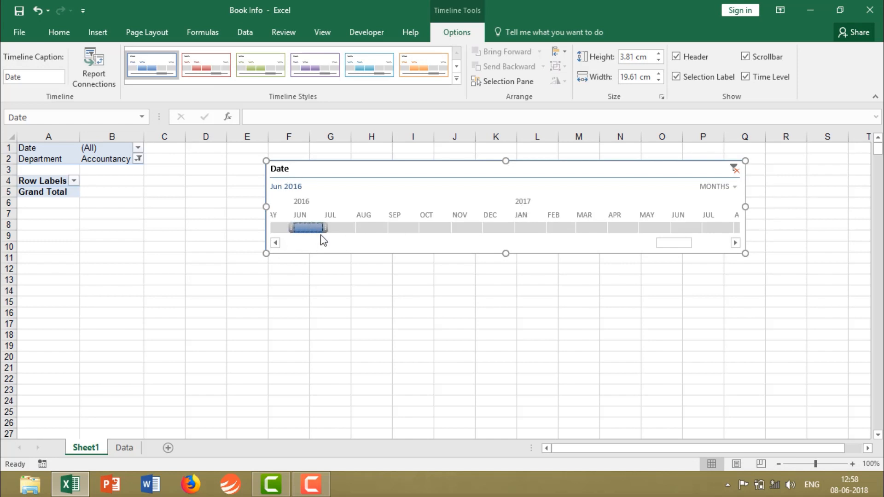
{"action": "left_click", "coordinate": [379, 228]}
{"action": "left_click", "coordinate": [414, 229]}
{"action": "left_click", "coordinate": [434, 228]}
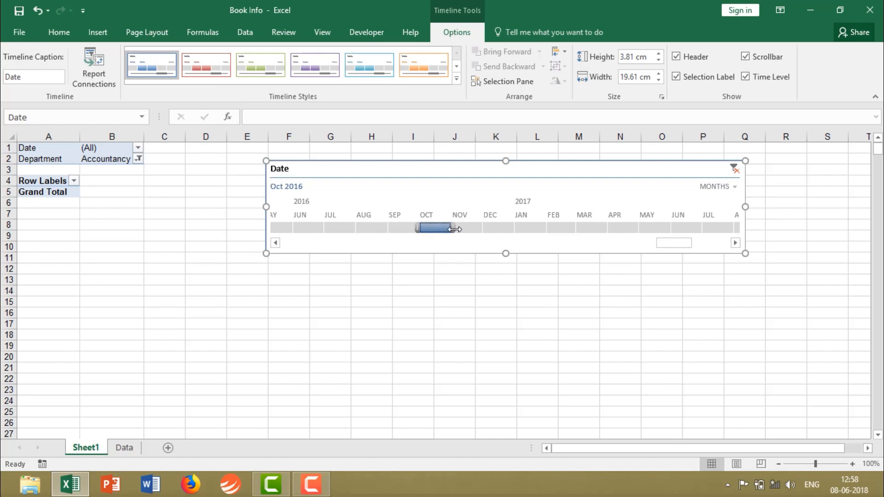
{"action": "left_click", "coordinate": [462, 228]}
{"action": "left_click", "coordinate": [498, 229]}
{"action": "left_click", "coordinate": [529, 229]}
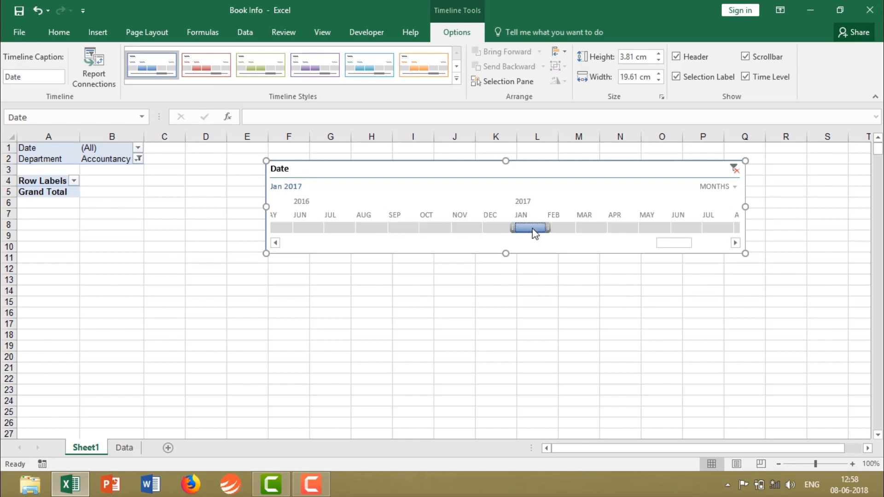
{"action": "left_click", "coordinate": [562, 228]}
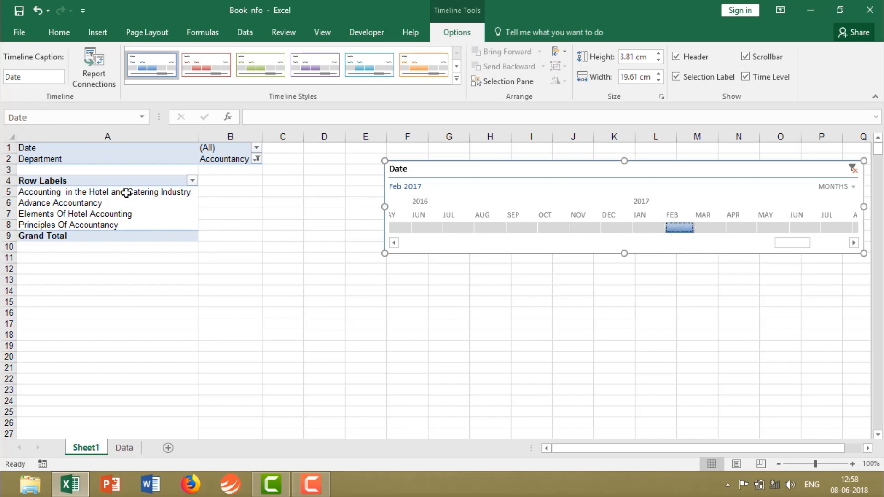
Reset the PivotTable's Department filter to (All).
{"action": "left_click", "coordinate": [256, 159]}
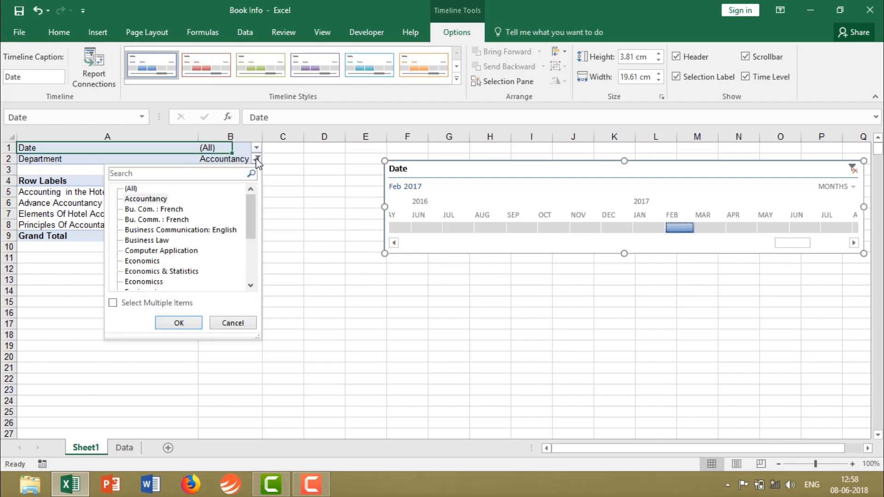
{"action": "left_click", "coordinate": [130, 189]}
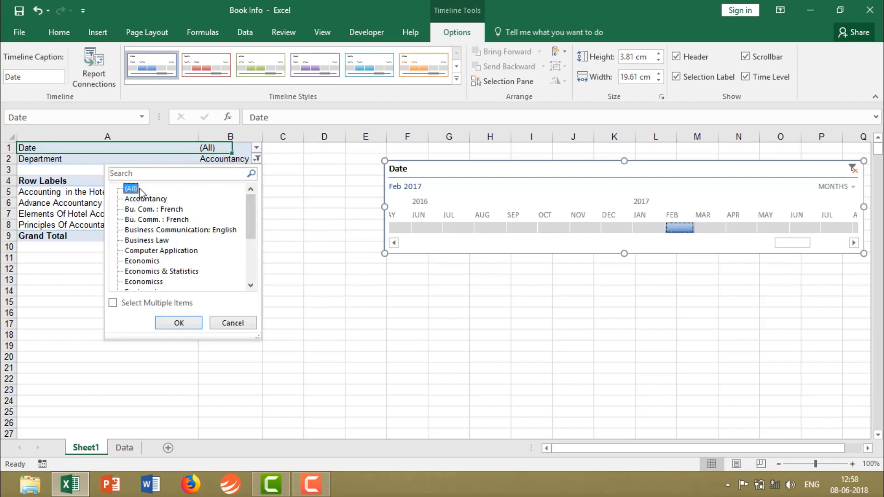
{"action": "left_click", "coordinate": [184, 322]}
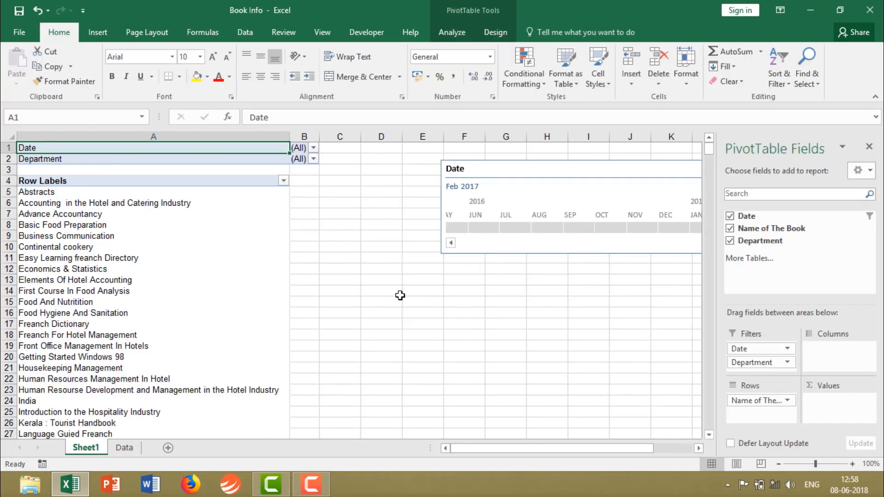
Close the PivotTable field list and move the Date timeline close beside the PivotTable's columns.
{"action": "left_click", "coordinate": [698, 448]}
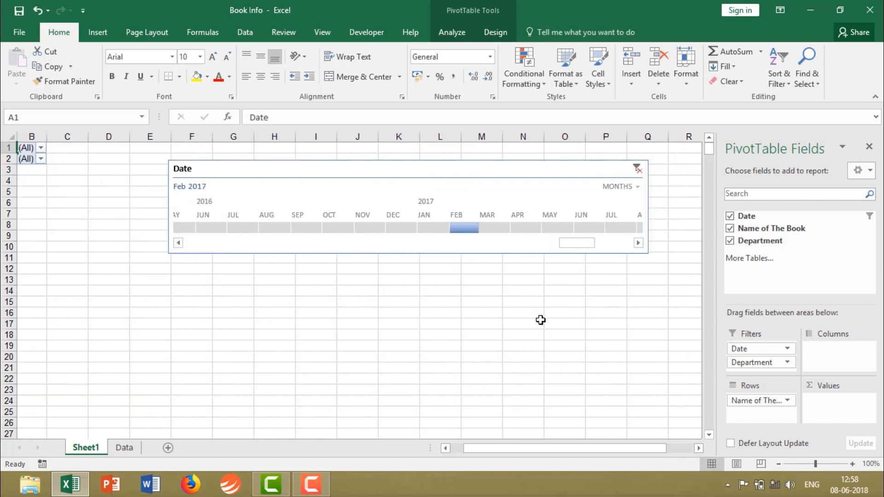
{"action": "left_click", "coordinate": [868, 146]}
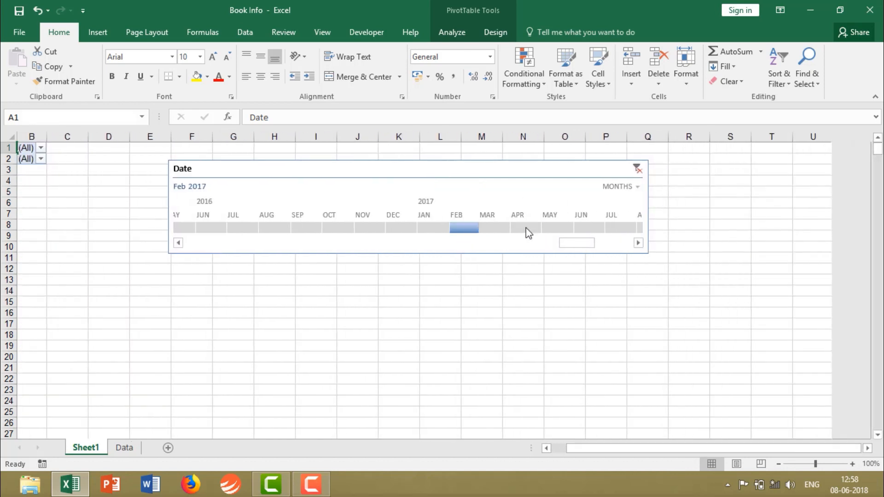
{"action": "left_click_drag", "start_coordinate": [615, 450], "coordinate": [567, 445]}
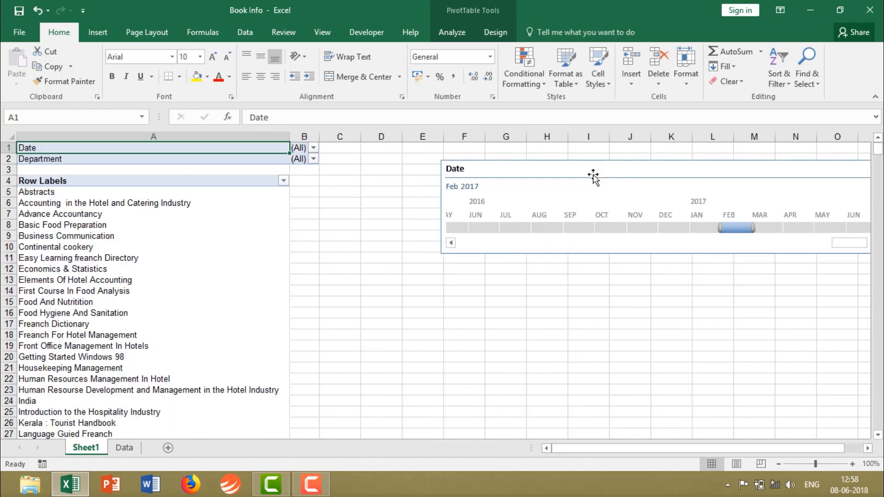
{"action": "left_click_drag", "start_coordinate": [584, 171], "coordinate": [443, 178]}
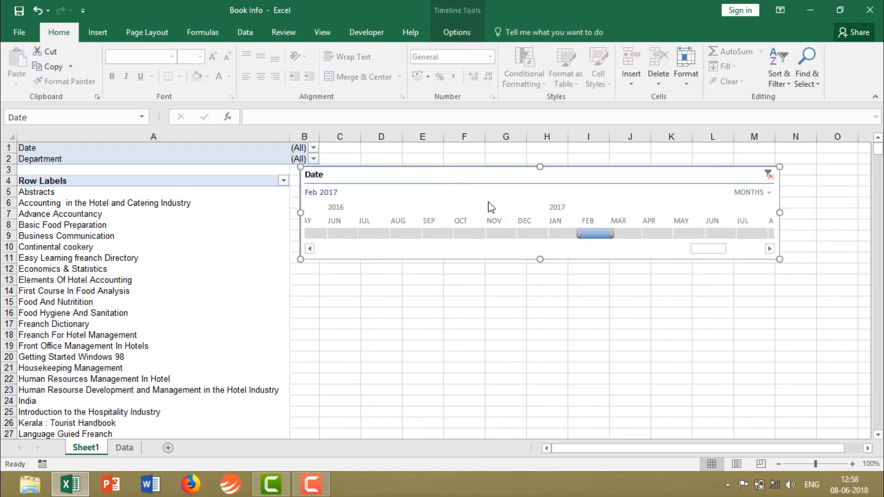
Try other 2017 months in the Date timeline, ending with Jun 2017, and move the timeline clear of the PivotTable.
{"action": "left_click", "coordinate": [623, 234]}
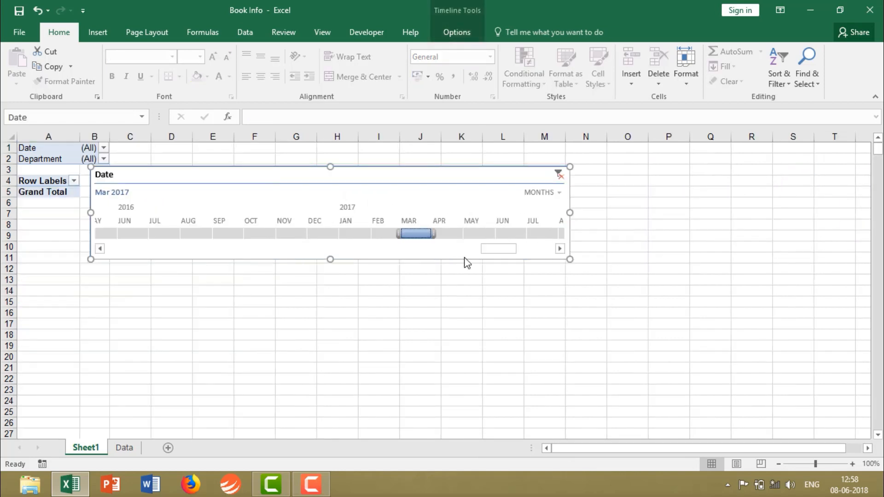
{"action": "left_click", "coordinate": [390, 232]}
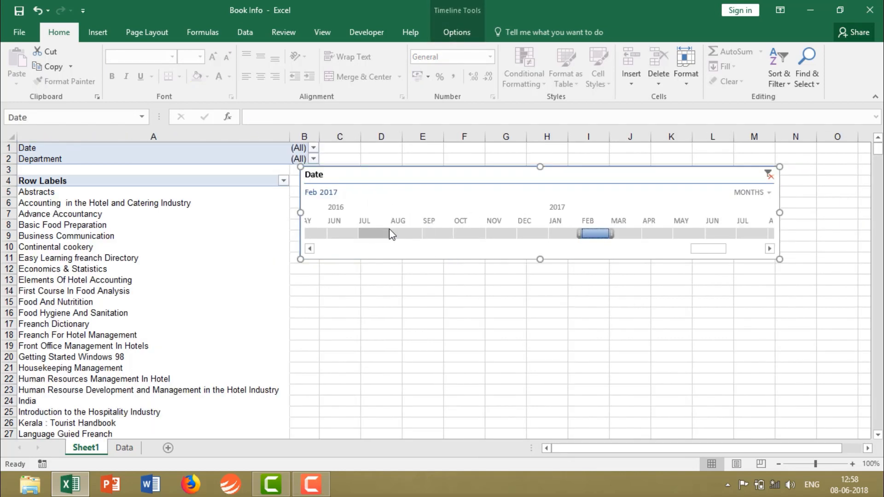
{"action": "left_click", "coordinate": [676, 234]}
{"action": "left_click", "coordinate": [509, 234]}
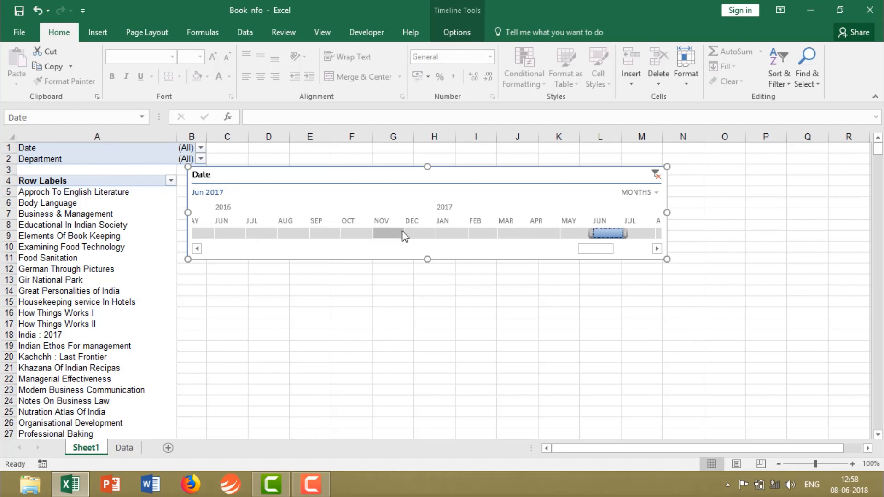
{"action": "left_click_drag", "start_coordinate": [434, 174], "coordinate": [479, 167]}
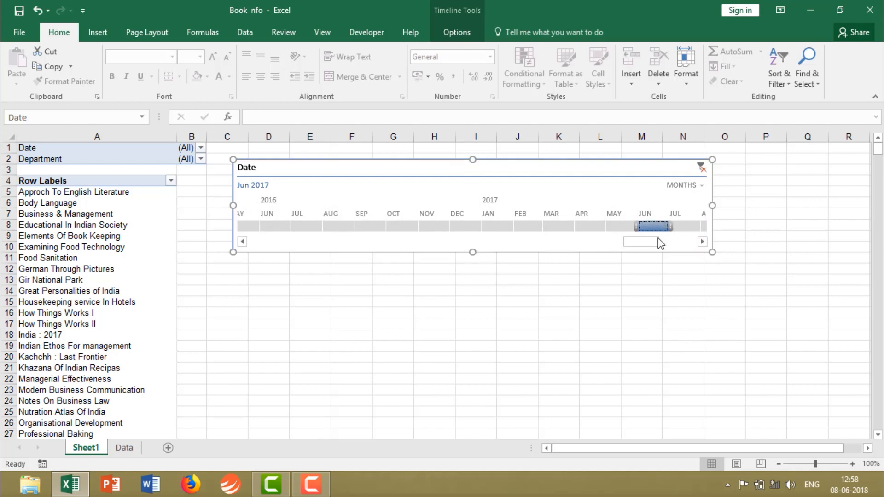
{"action": "left_click", "coordinate": [699, 242]}
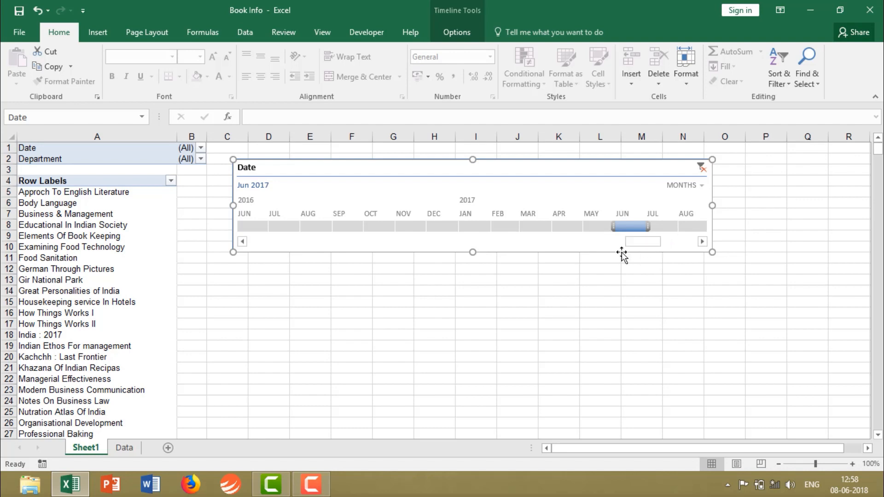
Review the Date column on the Data sheet and change the number format of cell A11 to General.
{"action": "left_click", "coordinate": [124, 448]}
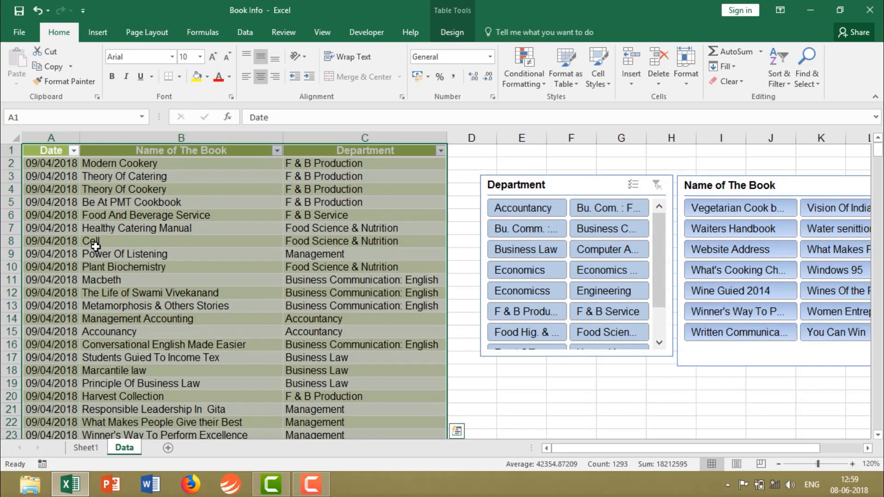
{"action": "left_click", "coordinate": [53, 166]}
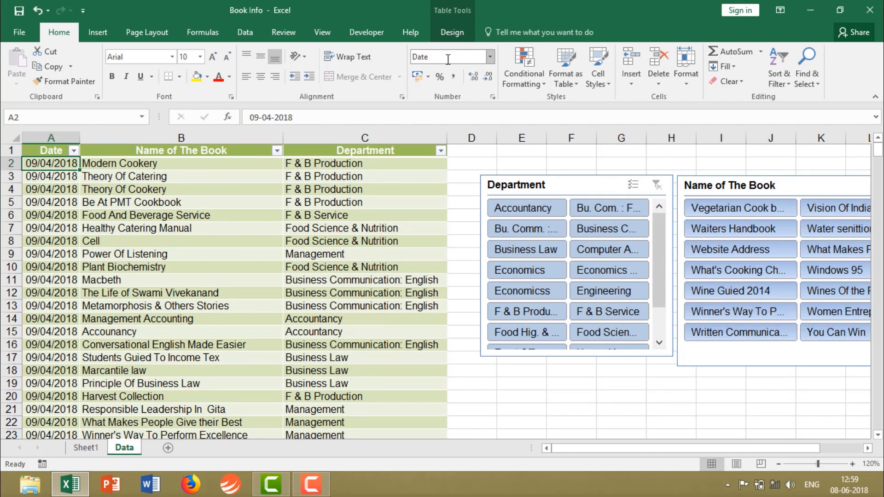
{"action": "left_click", "coordinate": [56, 190]}
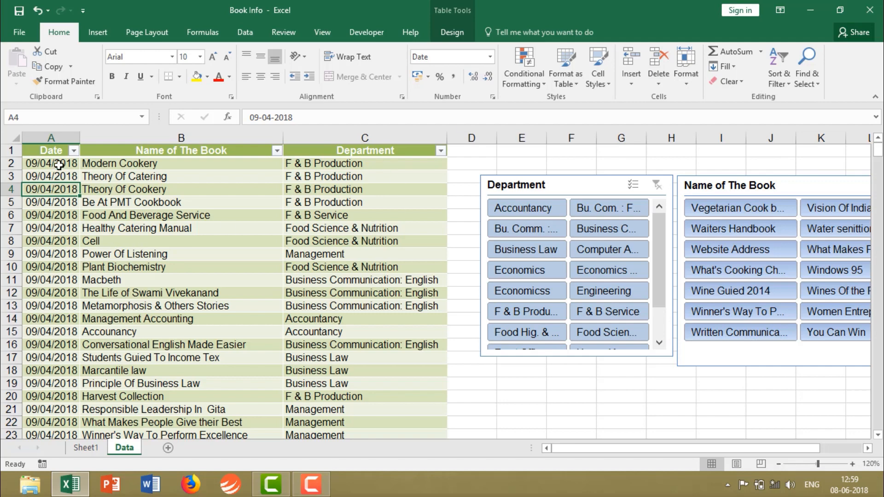
{"action": "left_click_drag", "start_coordinate": [59, 164], "coordinate": [51, 334]}
{"action": "left_click", "coordinate": [51, 279]}
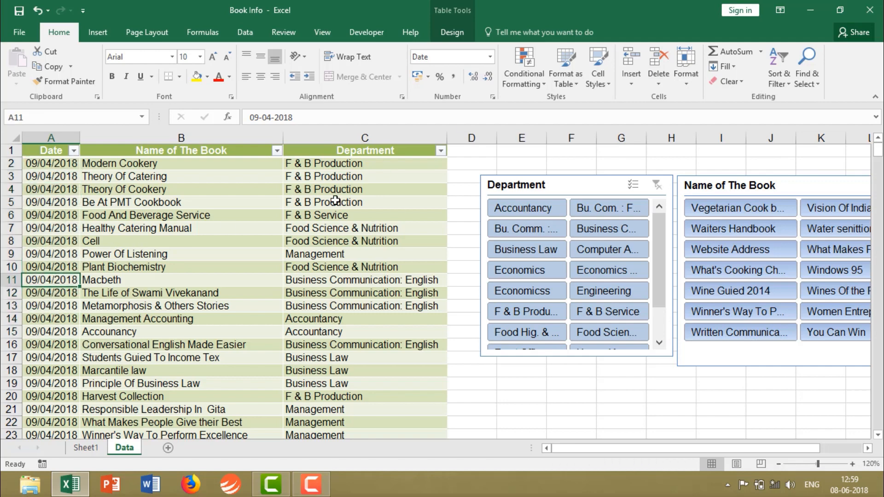
{"action": "left_click", "coordinate": [490, 57]}
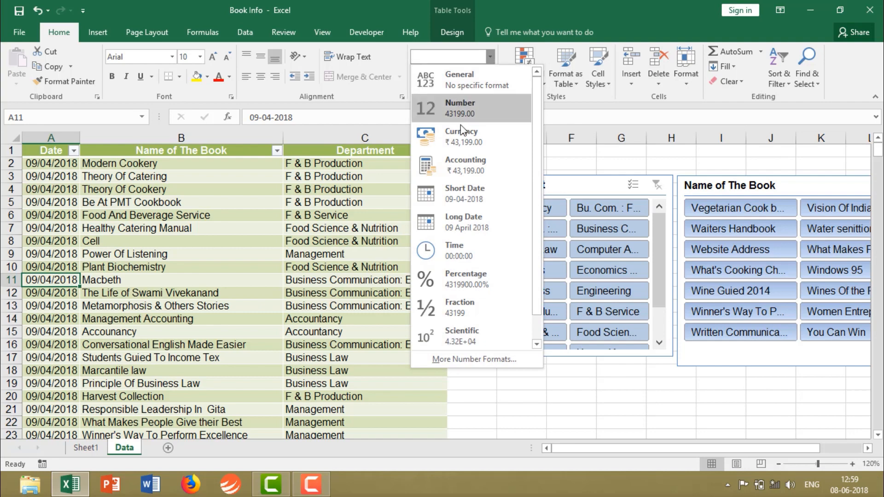
{"action": "left_click", "coordinate": [463, 81]}
{"action": "left_click", "coordinate": [49, 304]}
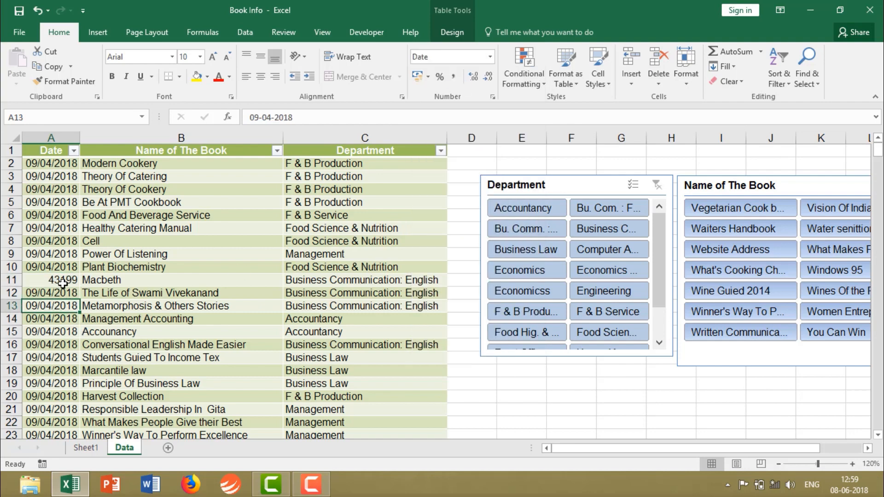
{"action": "left_click", "coordinate": [62, 281]}
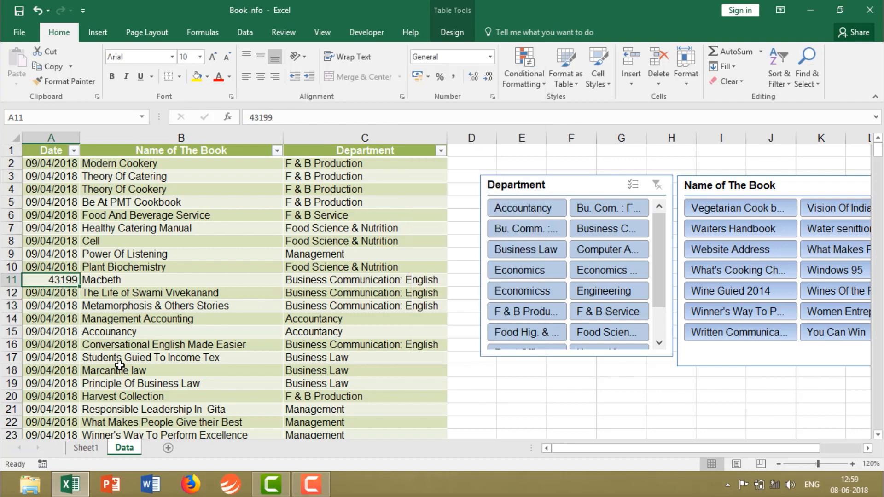
On Sheet1, filter the PivotTable with the Date timeline by Feb 2017 and finally by Aug 2016.
{"action": "left_click", "coordinate": [100, 450]}
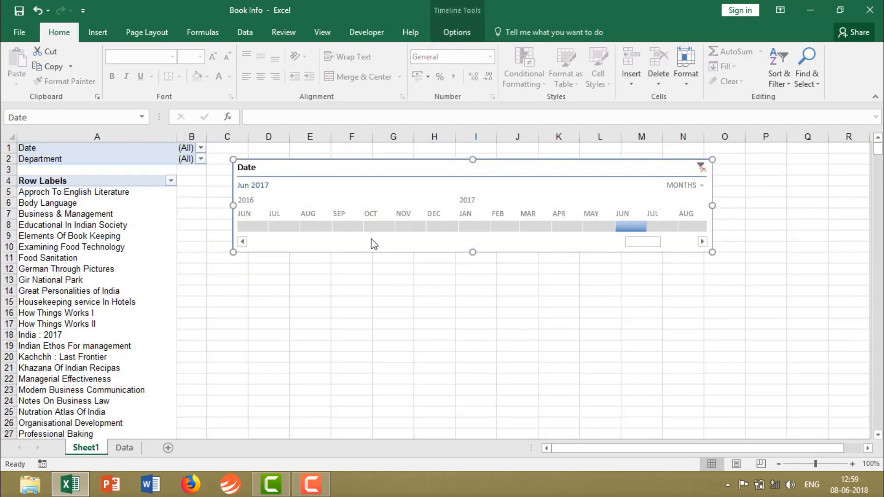
{"action": "left_click", "coordinate": [377, 226]}
{"action": "left_click", "coordinate": [413, 225]}
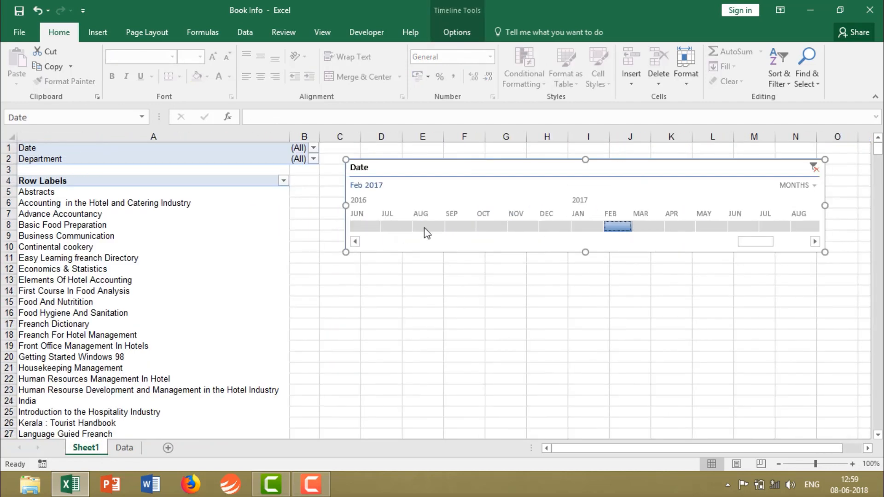
{"action": "left_click", "coordinate": [422, 231]}
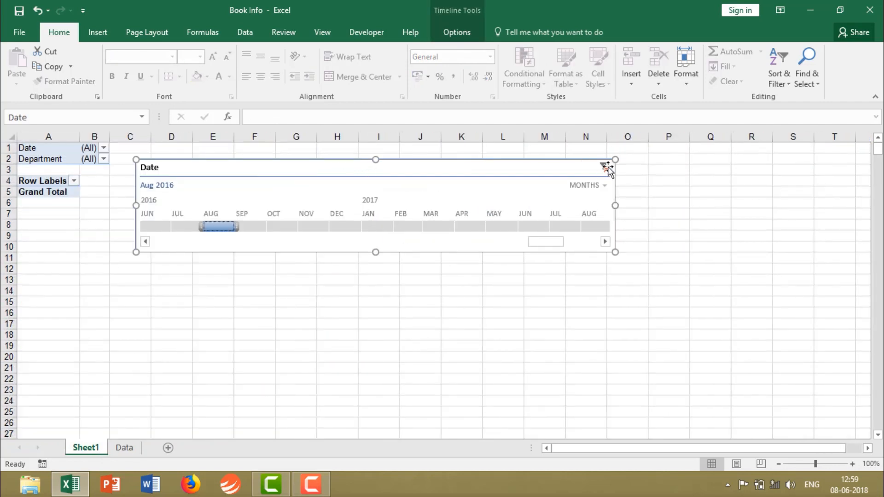
Select the PivotTable's Date label in cell A1.
{"action": "left_click", "coordinate": [107, 34]}
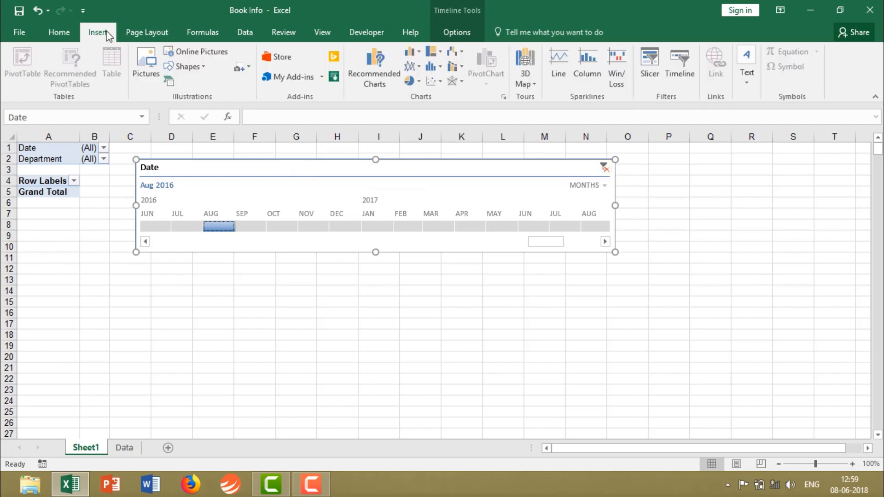
{"action": "left_click", "coordinate": [49, 145]}
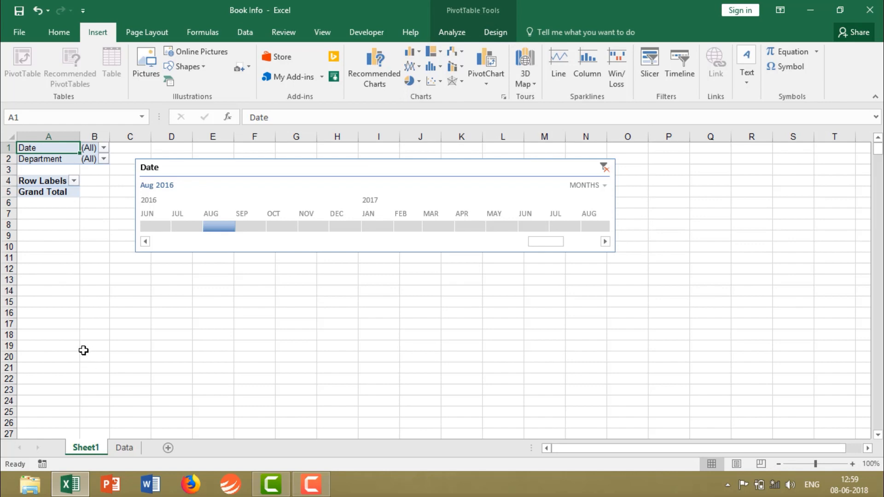